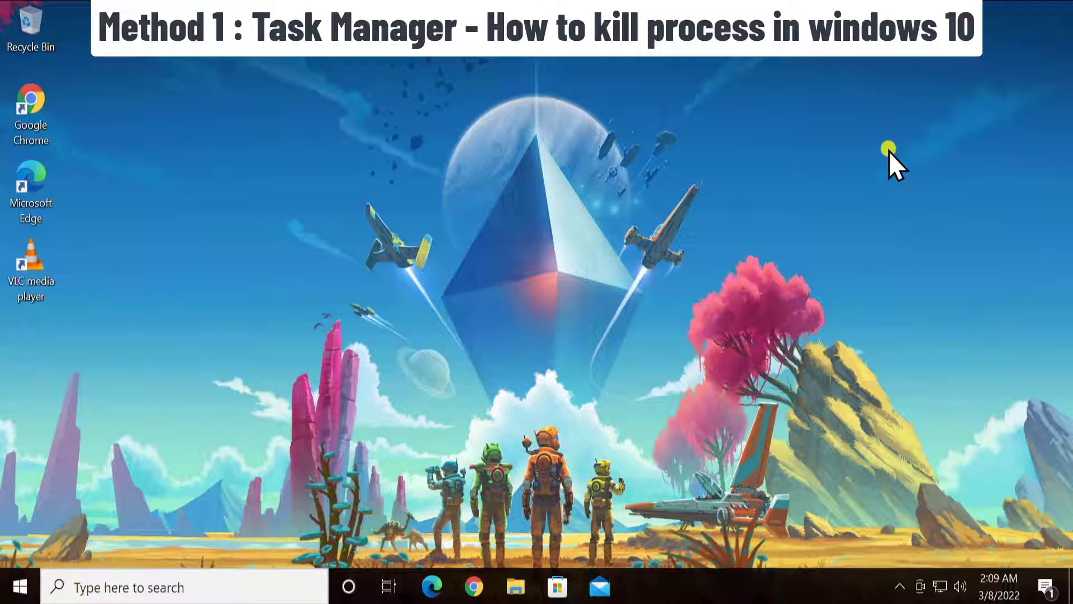
- Launch Task Manager as administrator from a Windows Search for 'task'
left_click(122, 583)
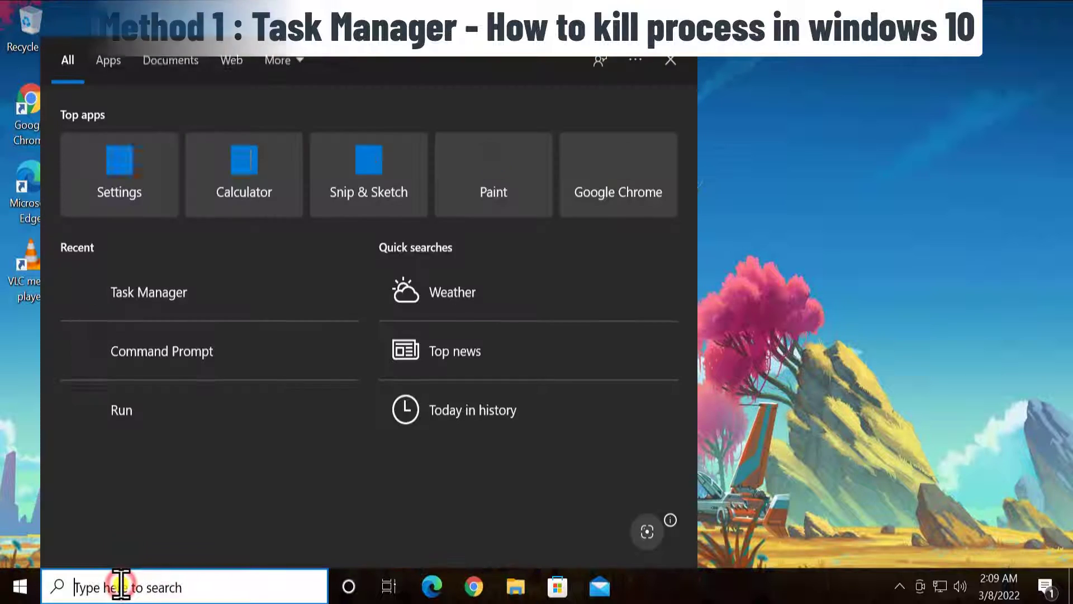
type("task")
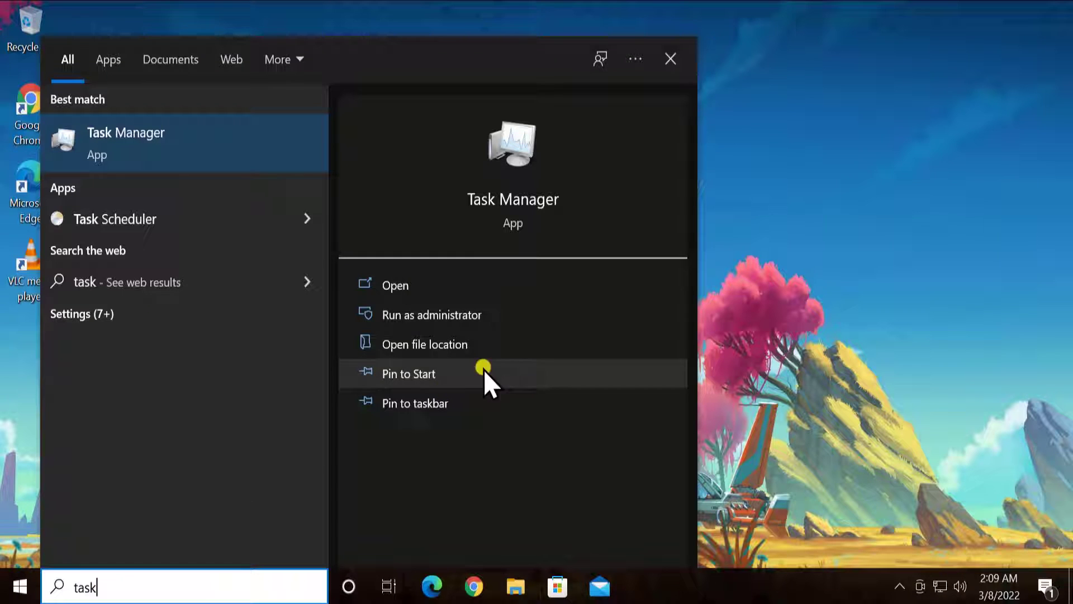
left_click(485, 316)
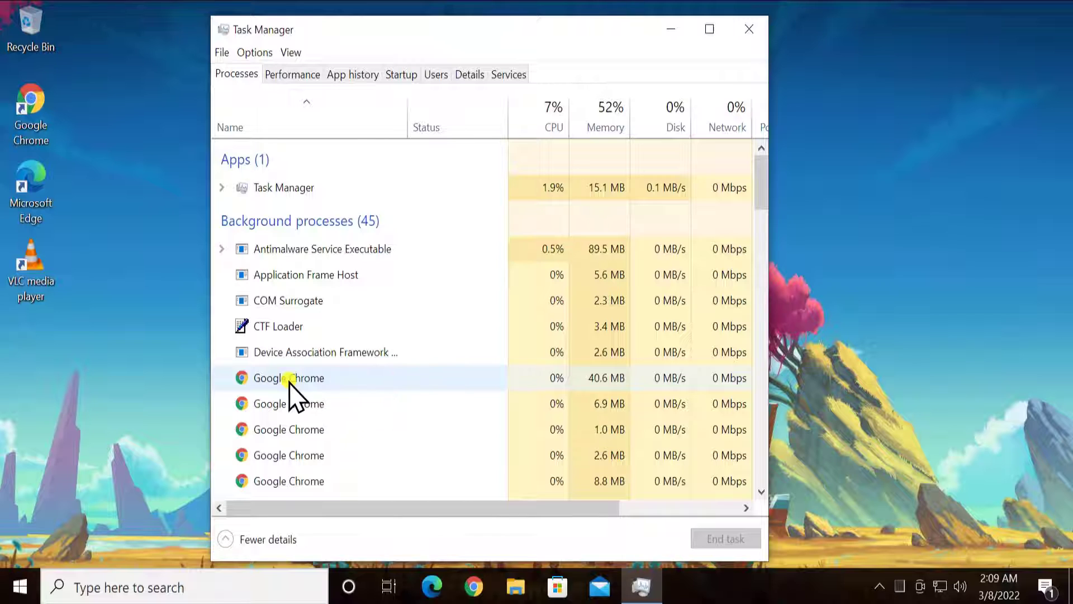
- End the 40.6 MB Google Chrome process and dismiss the crash notification
left_click(345, 384)
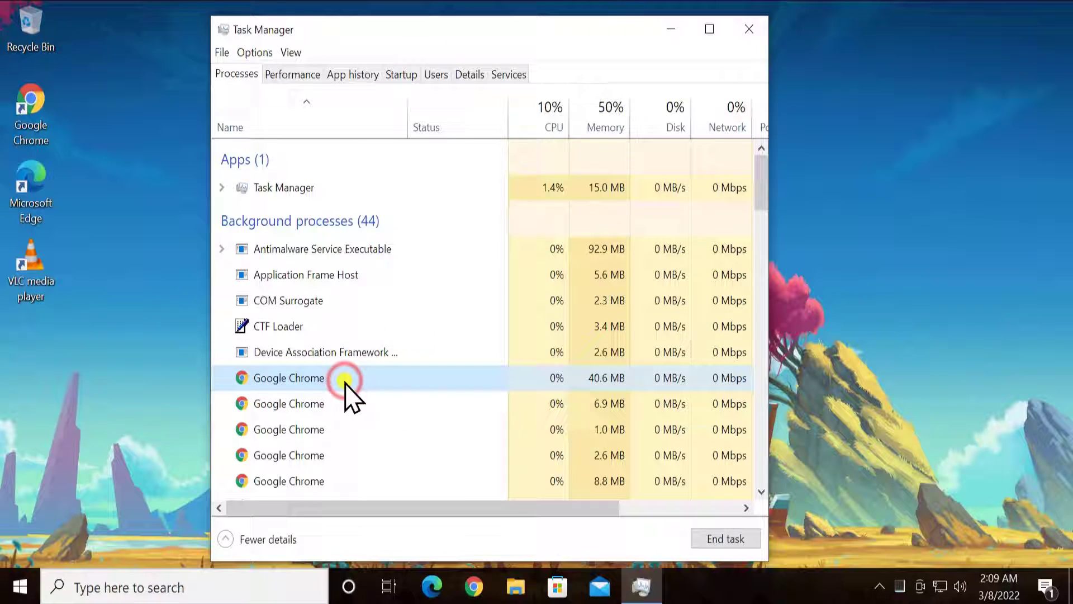
left_click(721, 540)
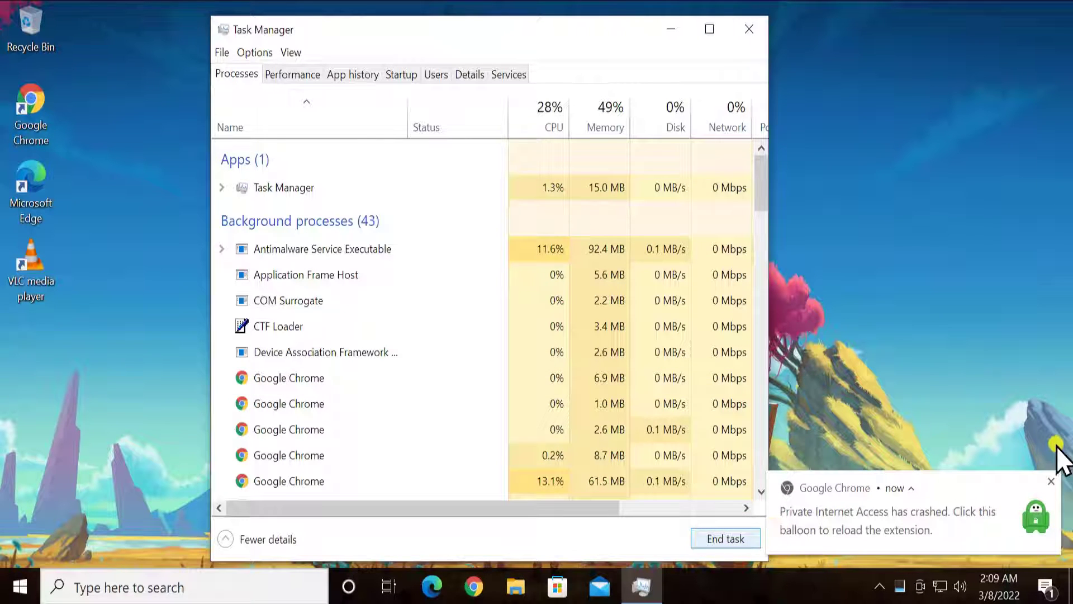
left_click(1050, 480)
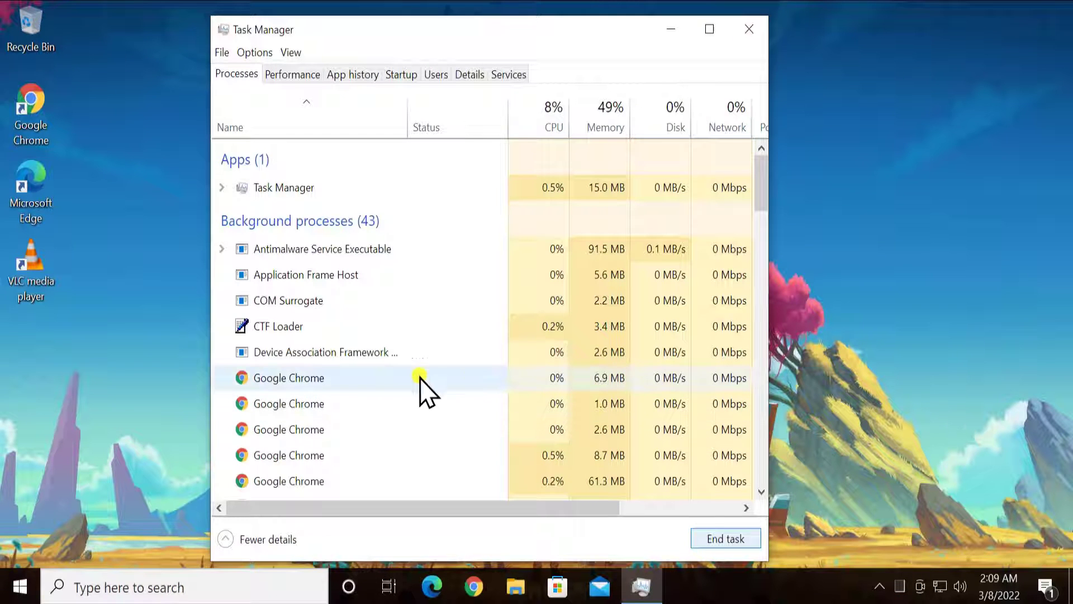
- End the remaining 6.9, 8.7 and 61.3 MB Chrome processes and close Task Manager
left_click(357, 384)
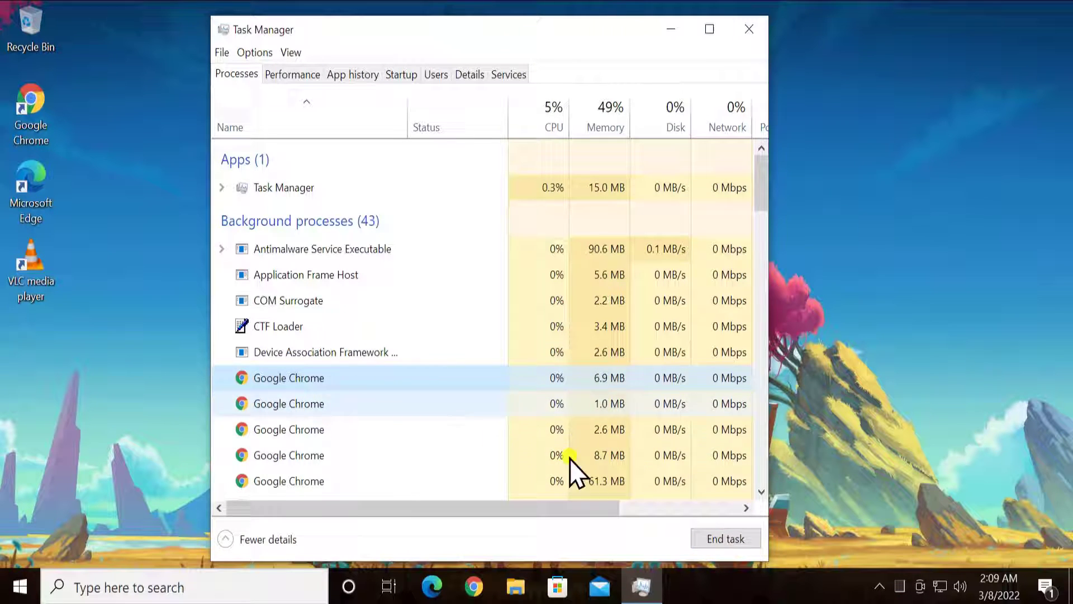
scroll(394, 428, "down", 1)
left_click(384, 415)
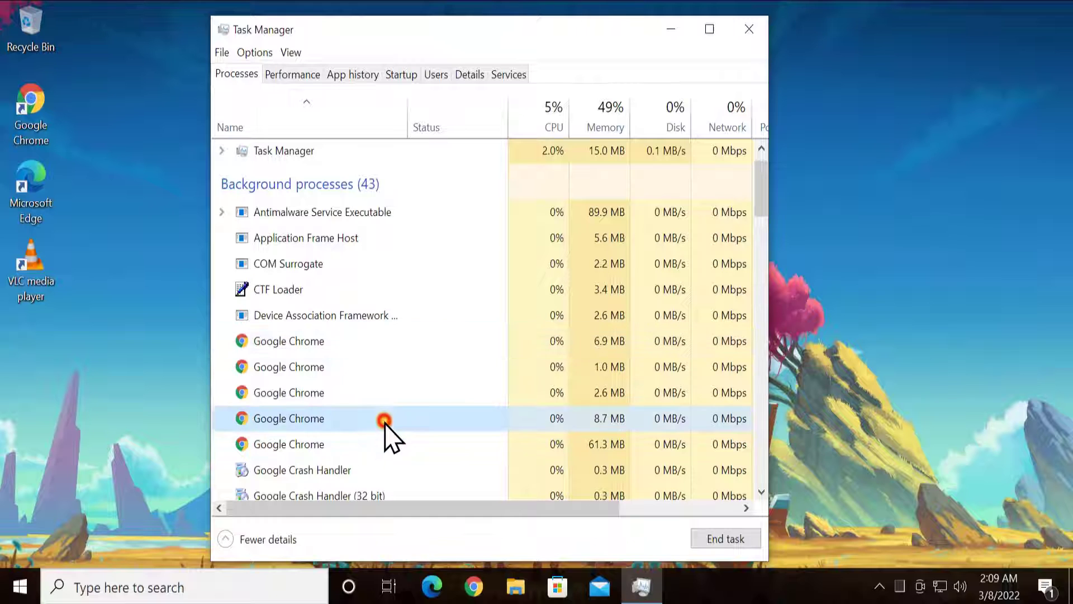
left_click(317, 444)
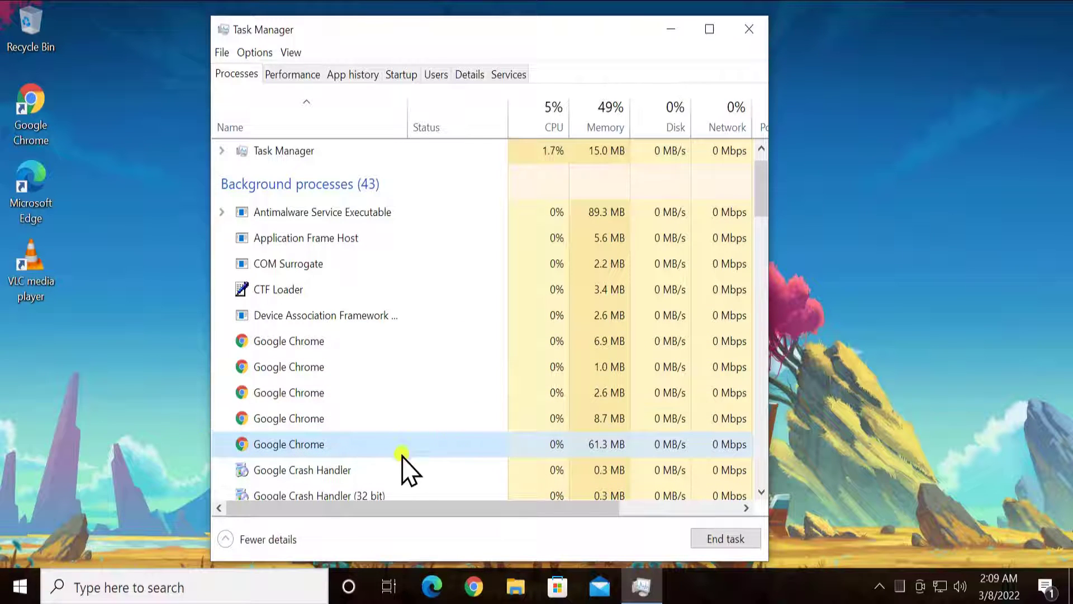
left_click(716, 538)
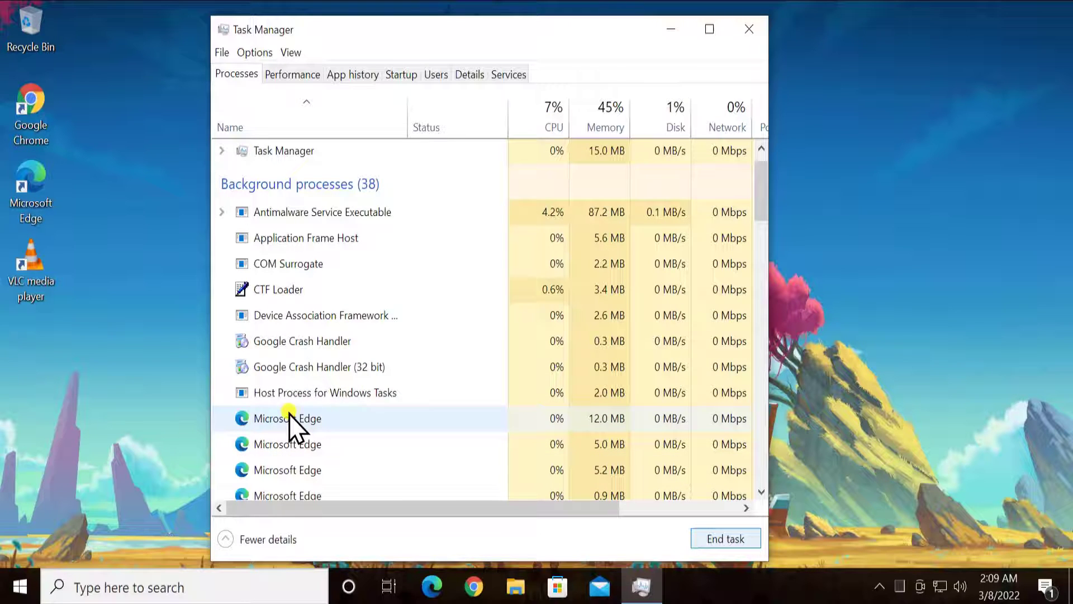
left_click(751, 34)
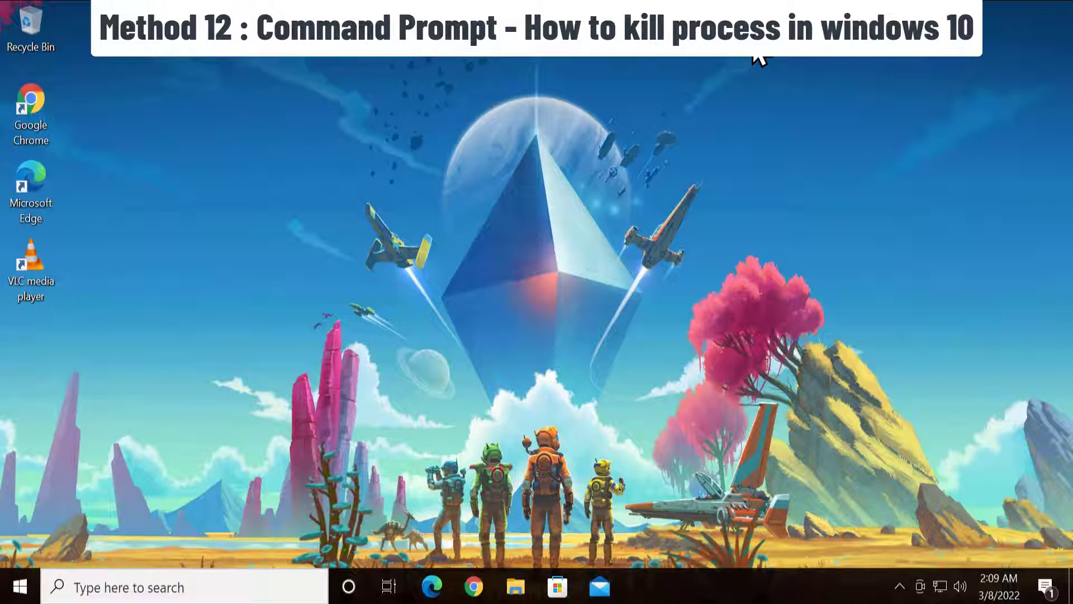
- Launch an administrator Command Prompt from a search for 'cmd', approving the UAC prompt
left_click(124, 581)
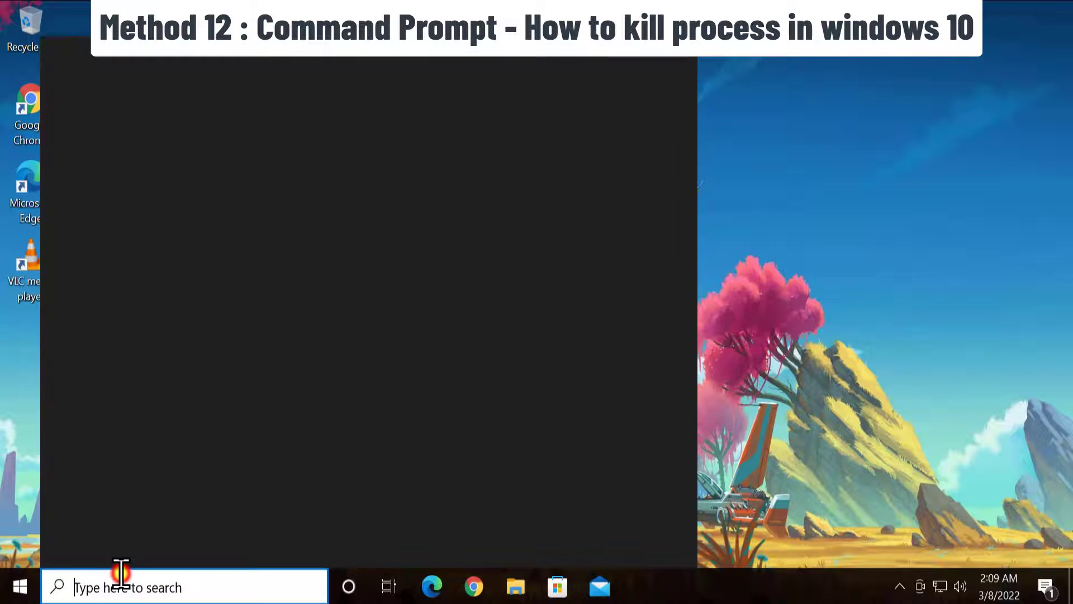
type("cmd")
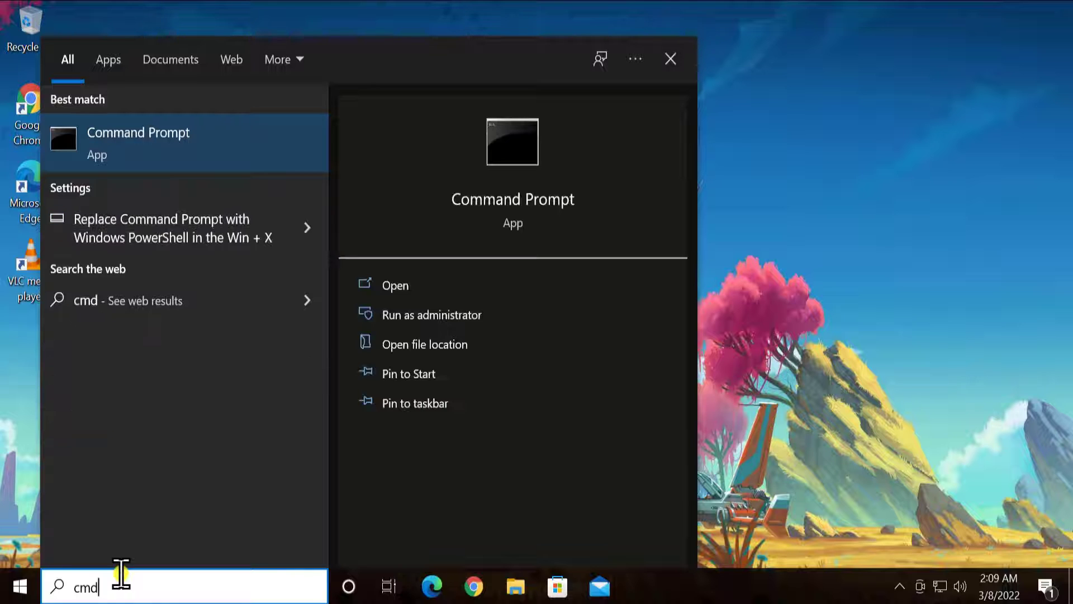
left_click(489, 316)
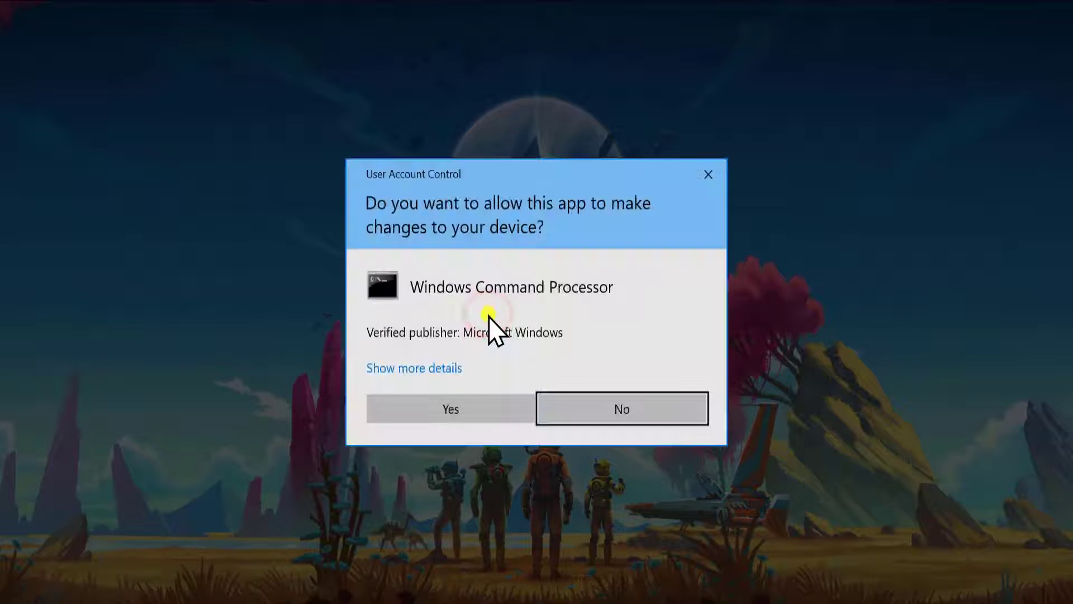
left_click(450, 406)
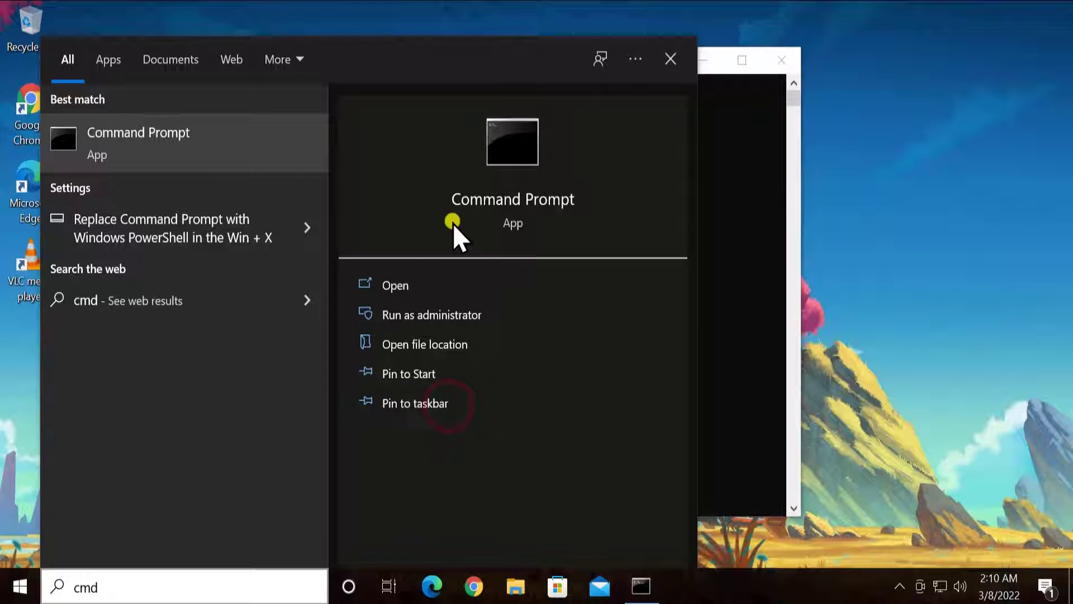
left_click(727, 189)
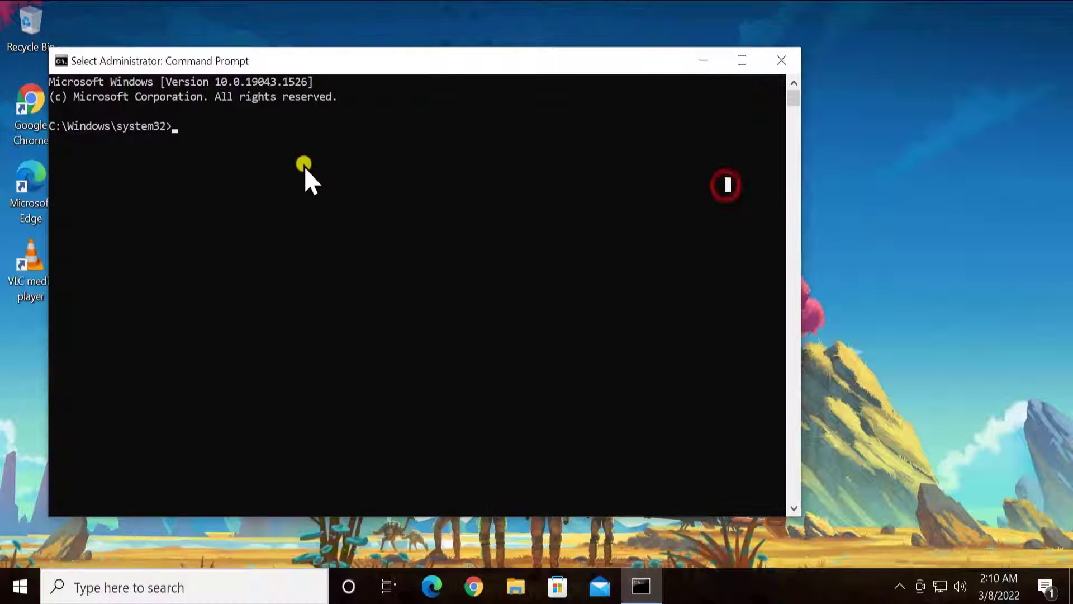
- Run tasklist and review the Image Name header of the process listing
right_click(181, 132)
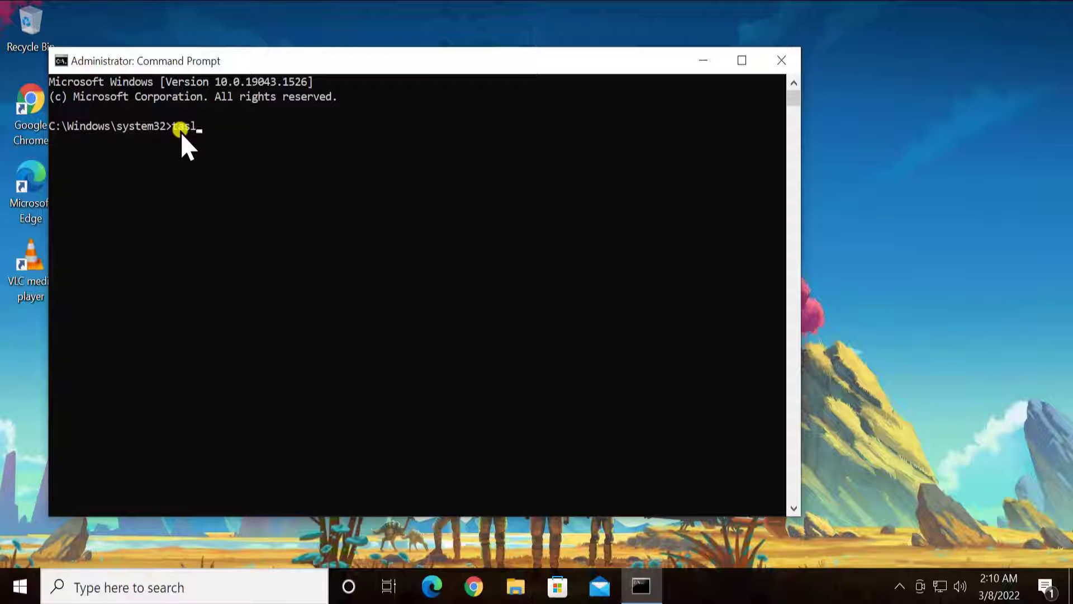
type("list")
key("Return")
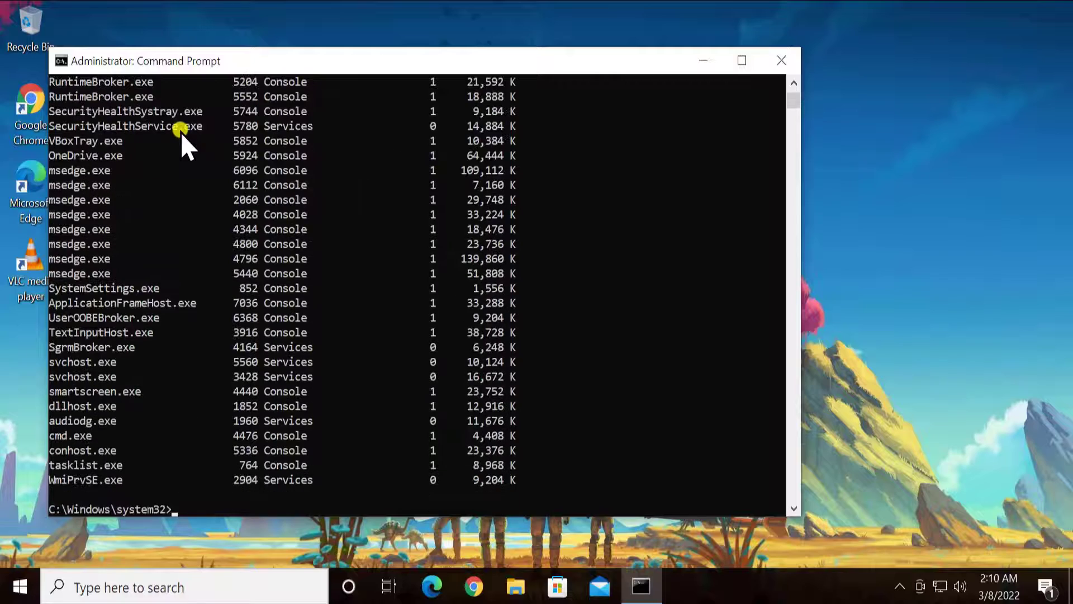
scroll(151, 158, "up", 2)
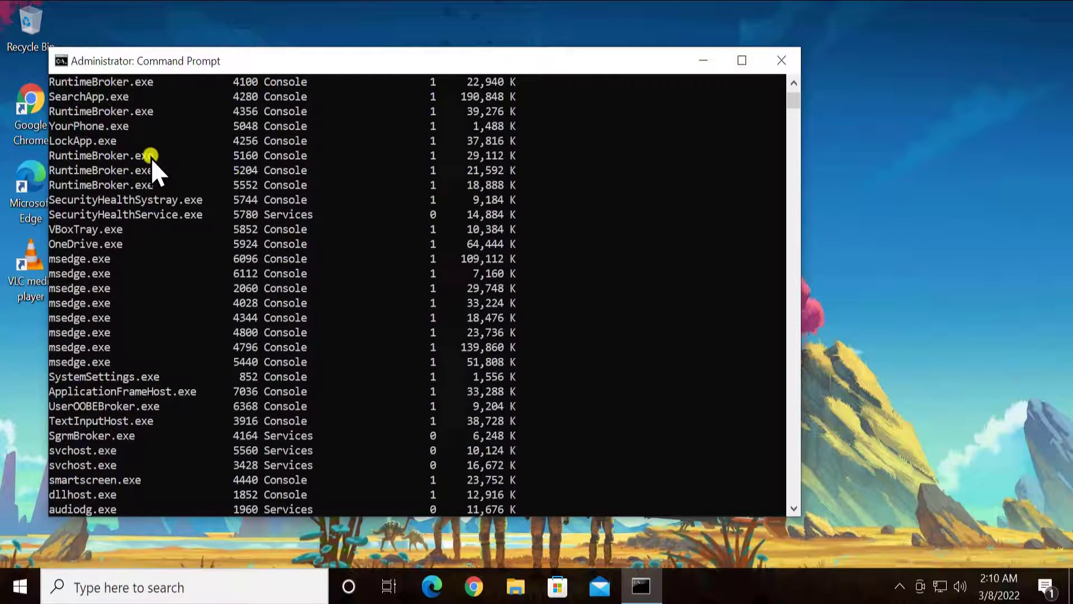
scroll(151, 157, "up", 2)
scroll(151, 158, "up", 4)
scroll(151, 157, "up", 4)
scroll(151, 158, "up", 7)
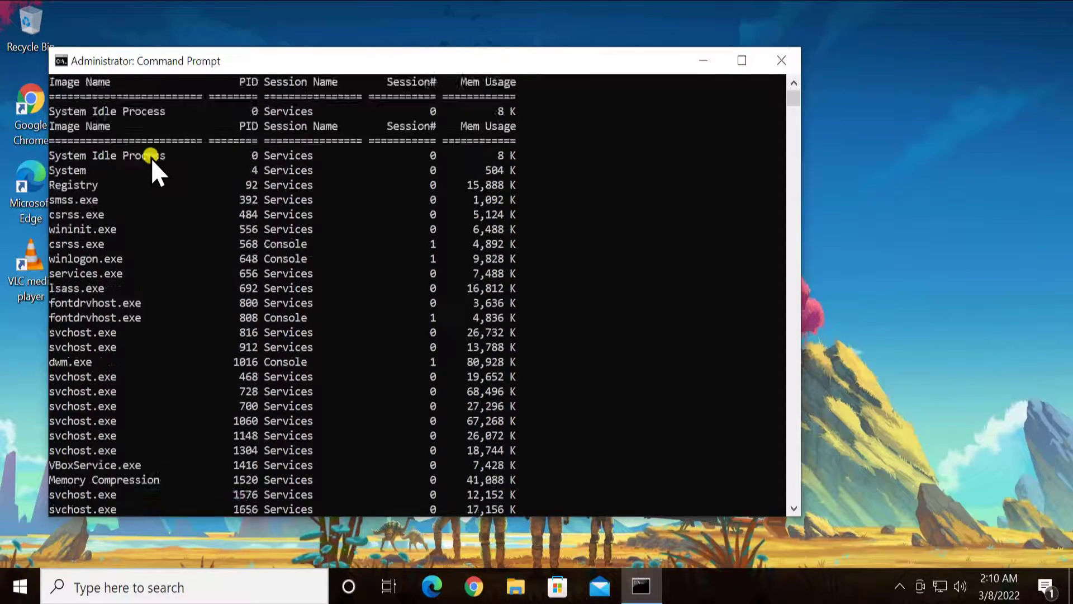
scroll(151, 158, "up", 1)
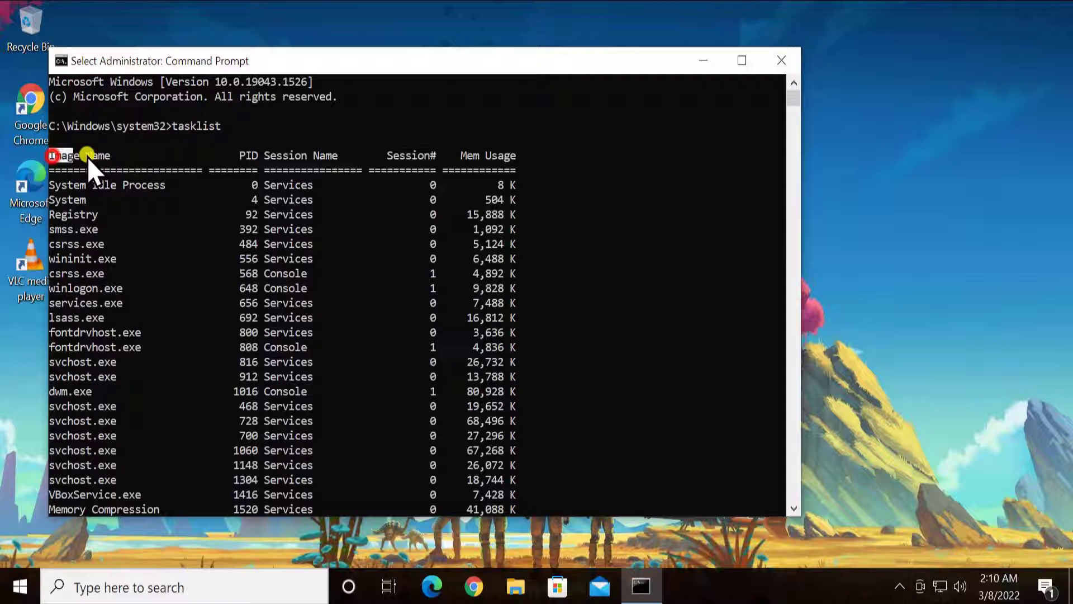
left_click_drag(53, 159, 111, 158)
left_click(88, 228)
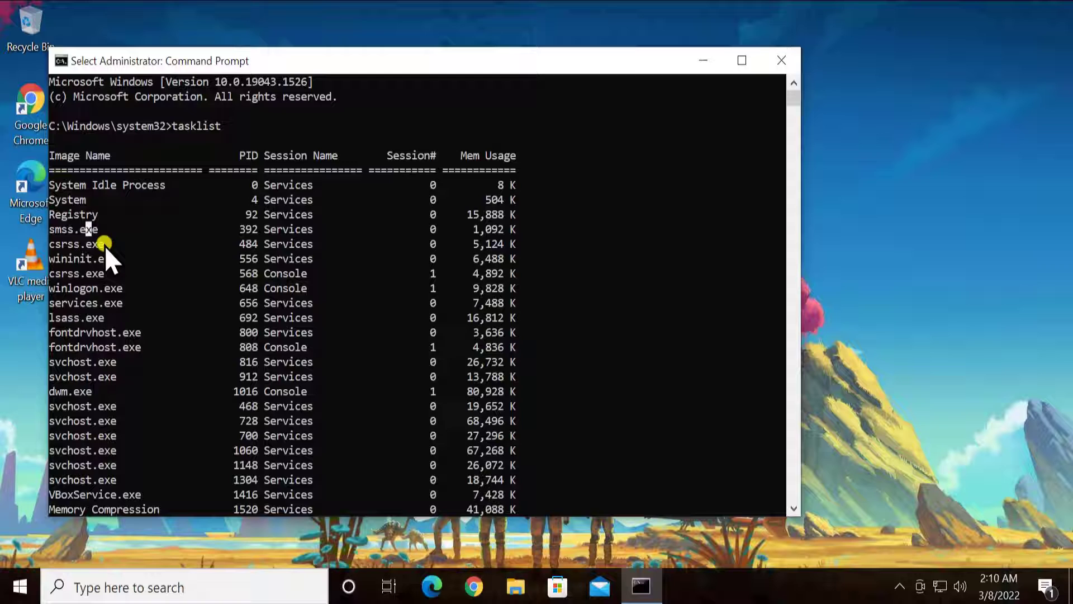
scroll(157, 317, "down", 1)
scroll(157, 318, "up", 1)
scroll(157, 309, "down", 2)
scroll(156, 310, "down", 3)
scroll(156, 310, "down", 6)
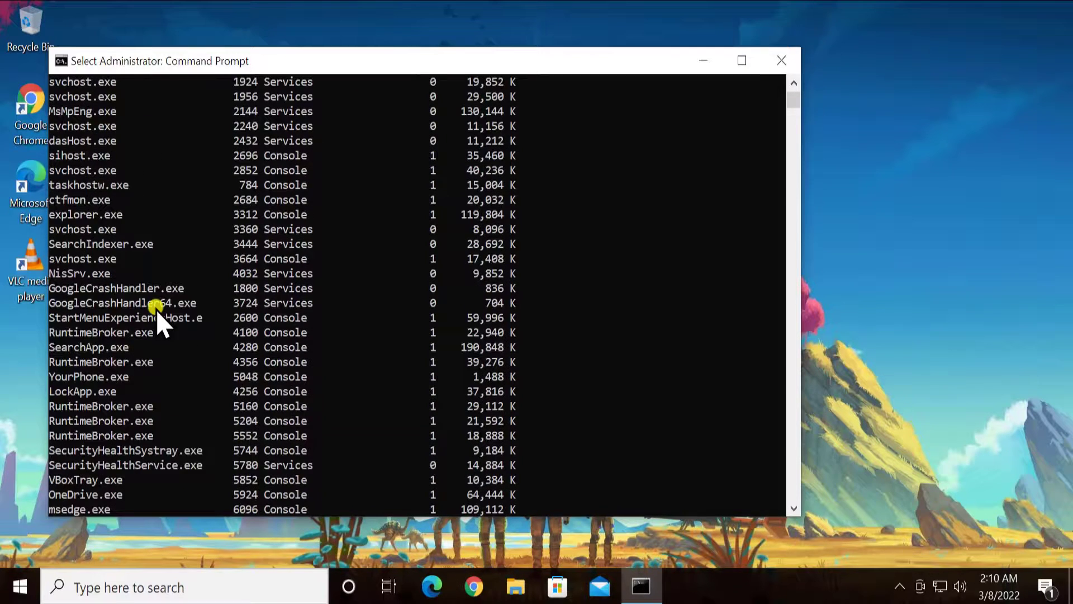
scroll(156, 310, "down", 2)
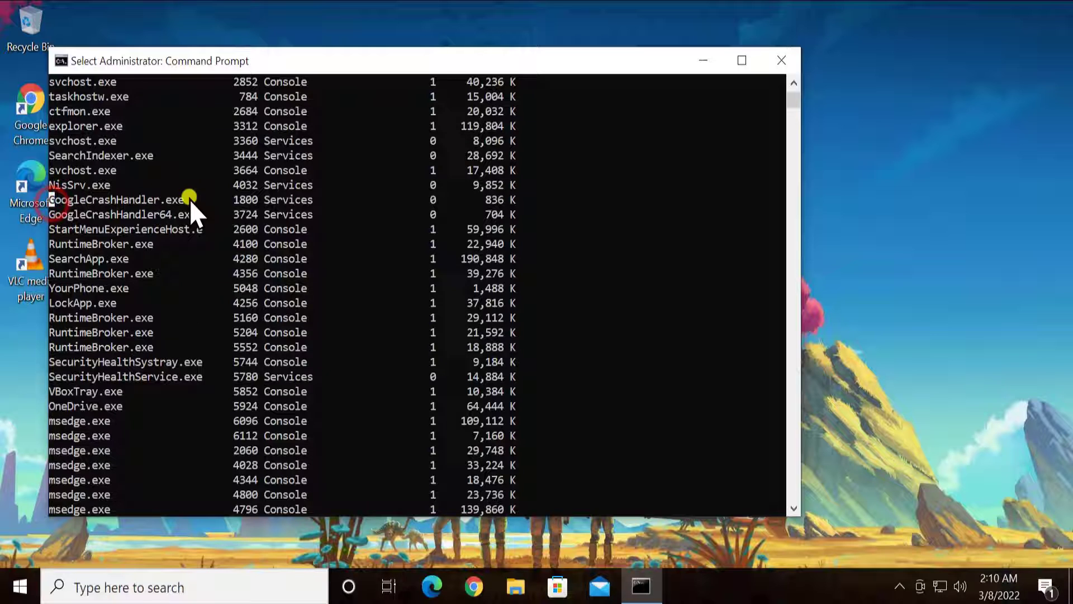
- Highlight the GoogleCrashHandler.exe entry in the process list
left_click_drag(190, 198, 59, 204)
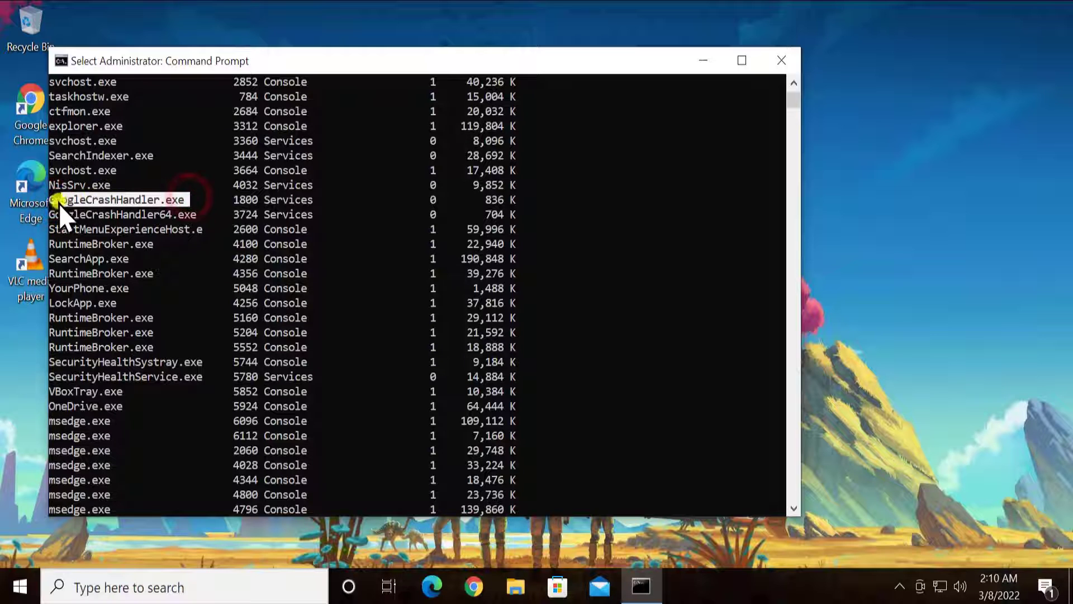
left_click(229, 320)
scroll(251, 219, "up", 10)
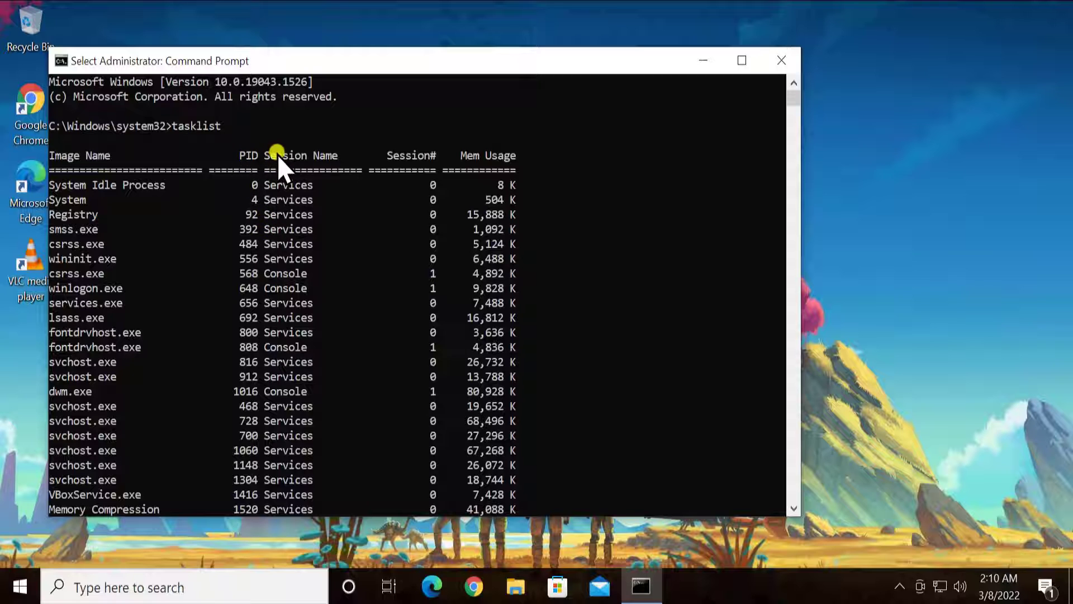
scroll(329, 339, "down", 10)
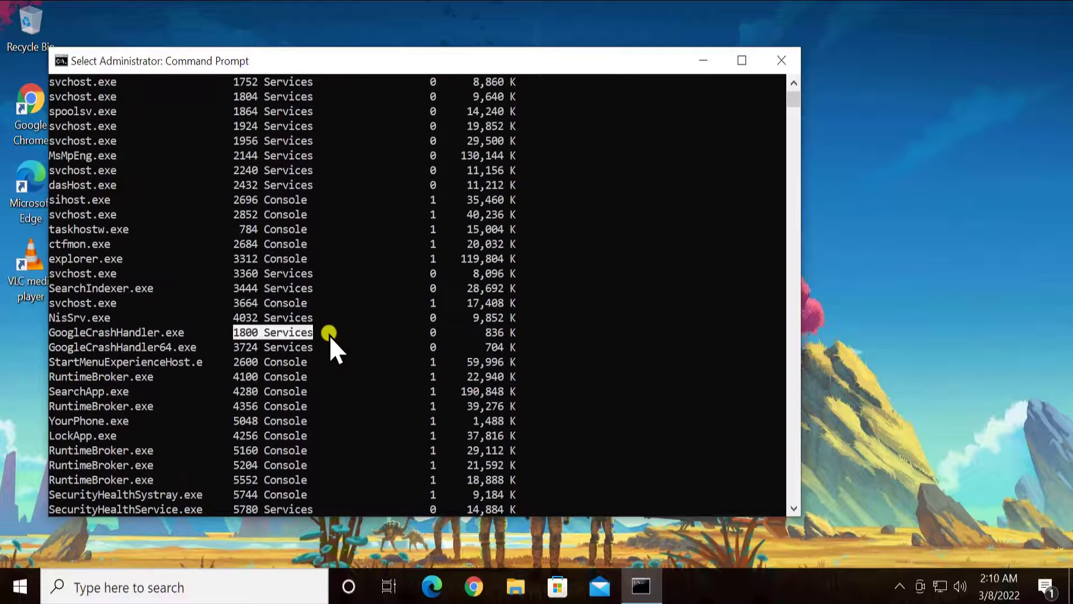
scroll(330, 339, "down", 10)
scroll(330, 338, "down", 4)
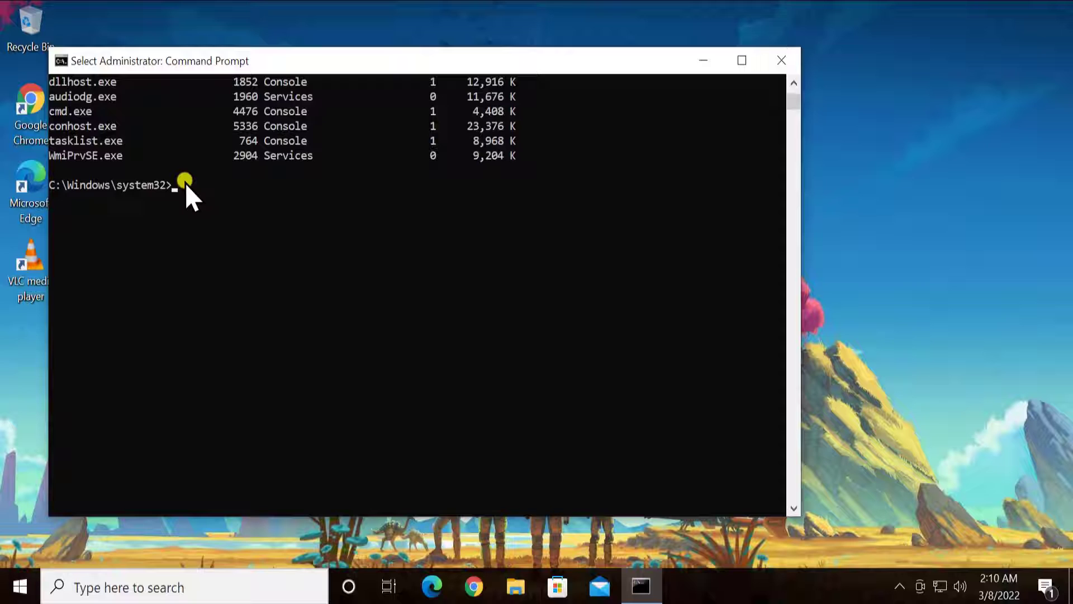
type("t")
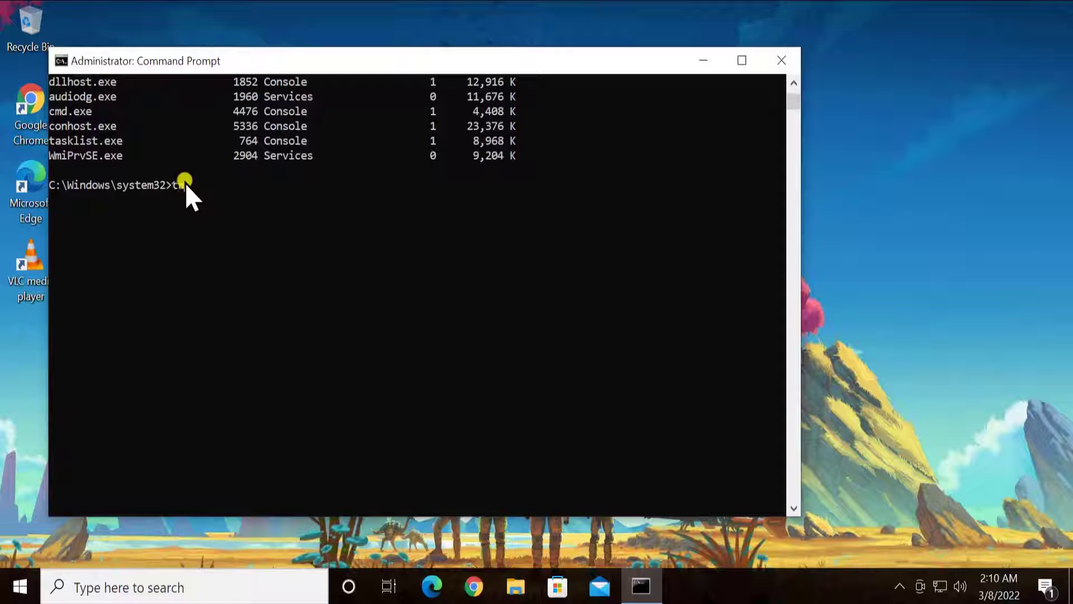
type("askkill ")
type("/")
type("IM")
type(" explorer.exe /")
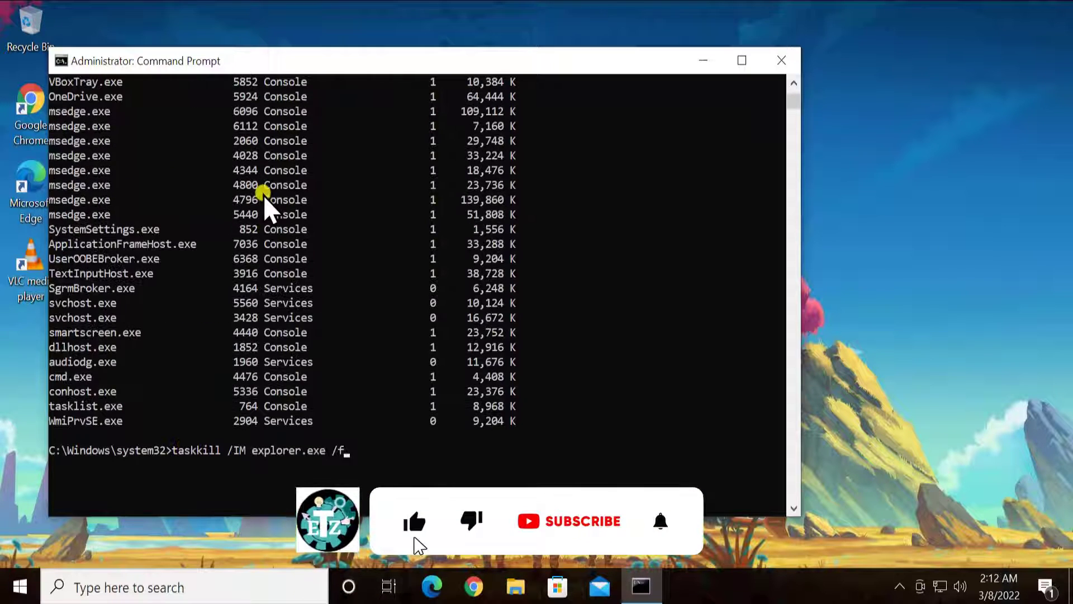
type("f")
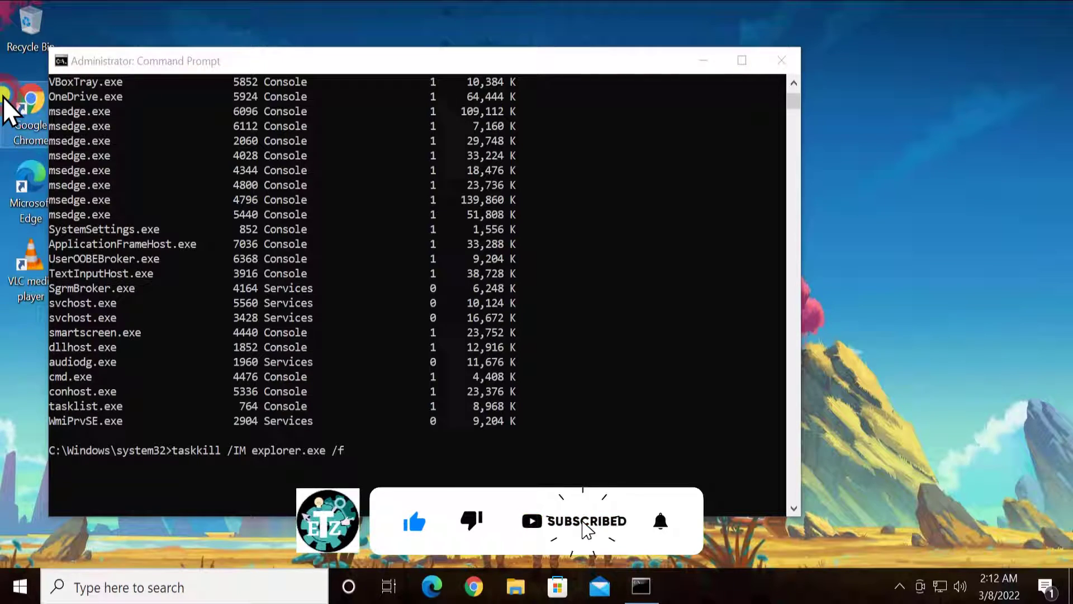
- Briefly launch and minimize Chrome, then highlight the typed taskkill /IM explorer.exe command
double_click(12, 107)
left_click(978, 13)
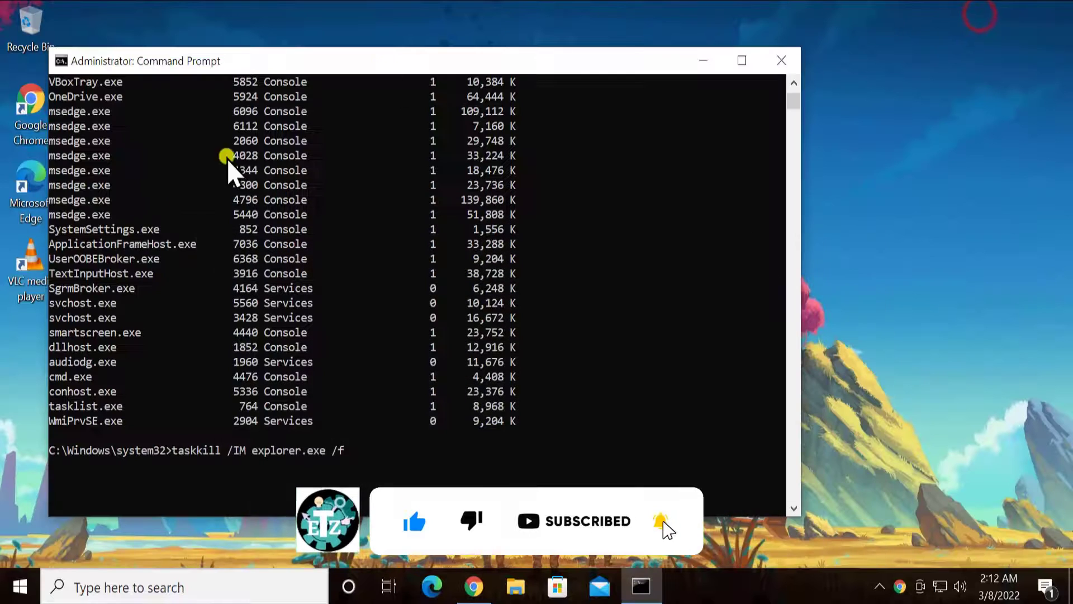
scroll(180, 276, "up", 2)
scroll(181, 266, "up", 2)
scroll(181, 266, "up", 1)
scroll(181, 266, "down", 2)
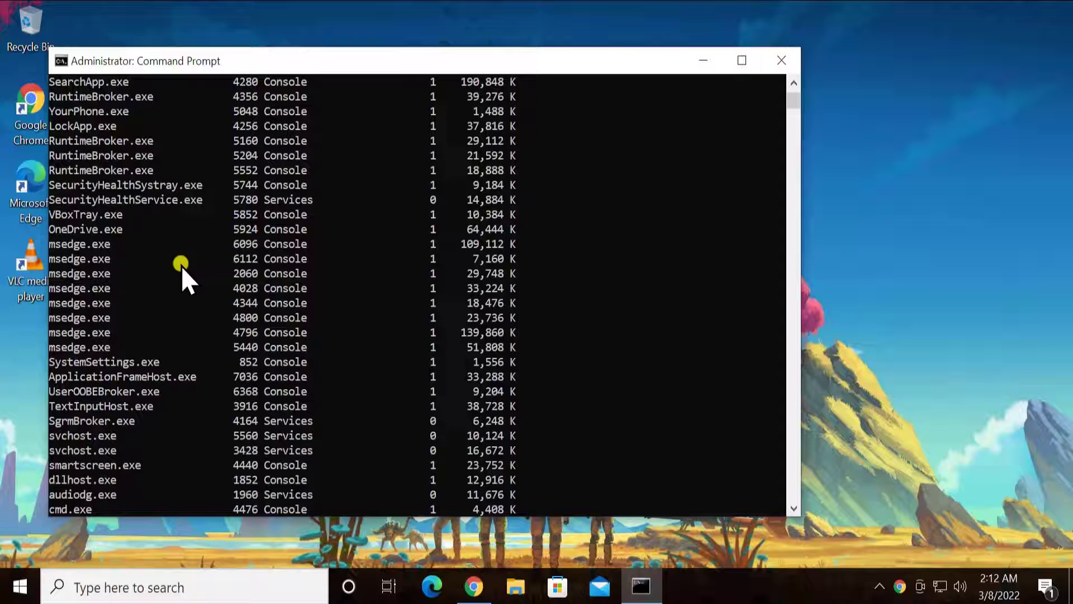
scroll(181, 266, "down", 5)
scroll(182, 266, "down", 5)
left_click_drag(368, 141, 173, 139)
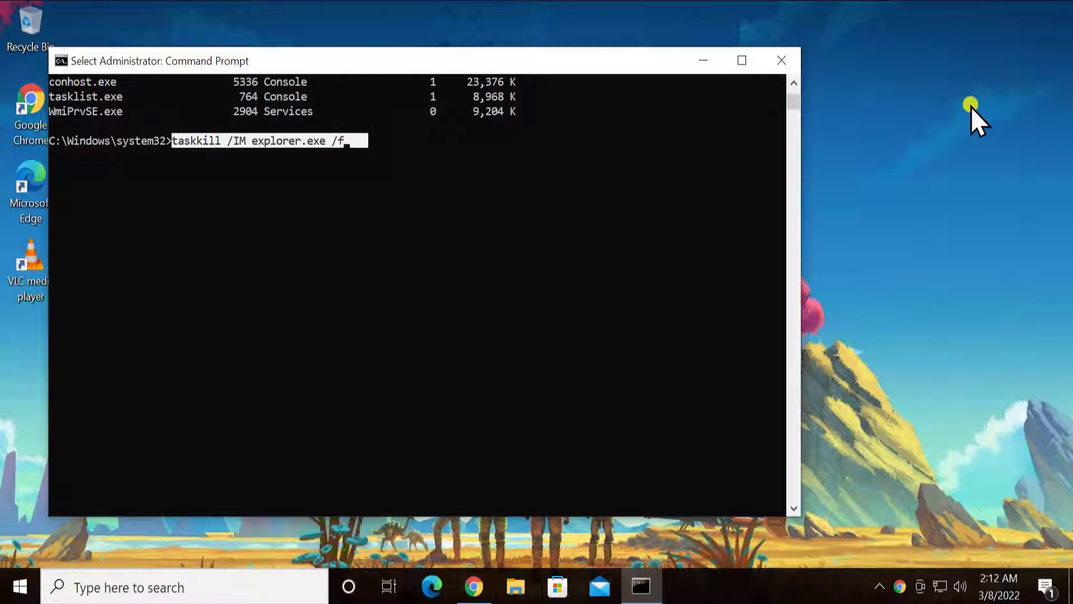
- Correct the command line to tasklist and run it, listing the chrome.exe processes
key("BackSpace")
key("BackSpace")
type("tasklist")
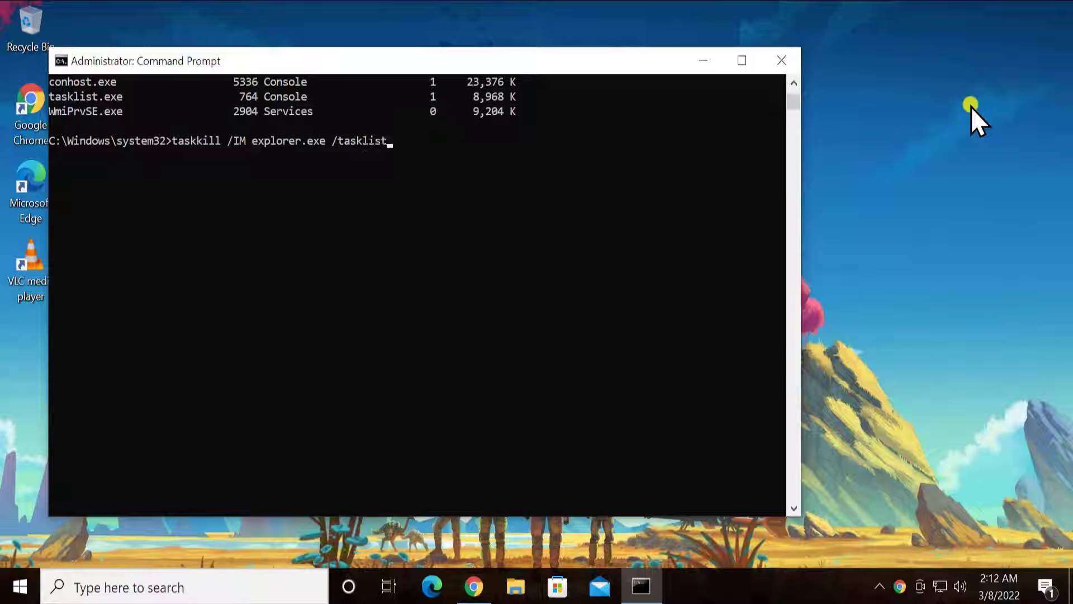
key("BackSpace")
key("BackSpace")
key("BackSpace")
key("BackSpace")
key("BackSpace")
key("BackSpace")
key("BackSpace")
key("BackSpace")
key("BackSpace")
key("BackSpace")
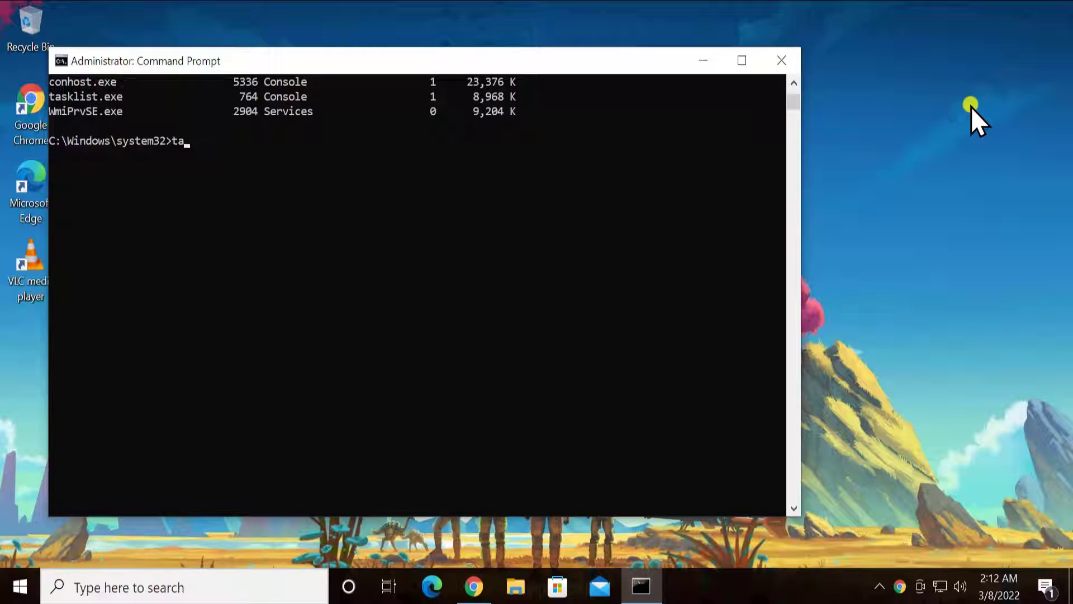
key("BackSpace")
key("BackSpace")
type("sklist")
key("Return")
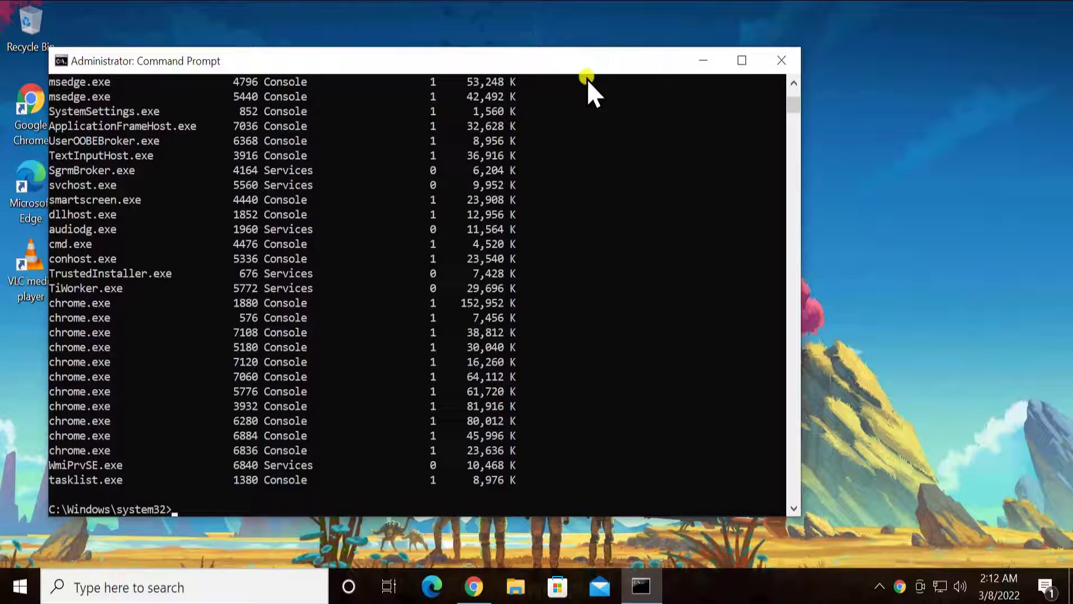
scroll(84, 359, "up", 6)
scroll(84, 358, "up", 6)
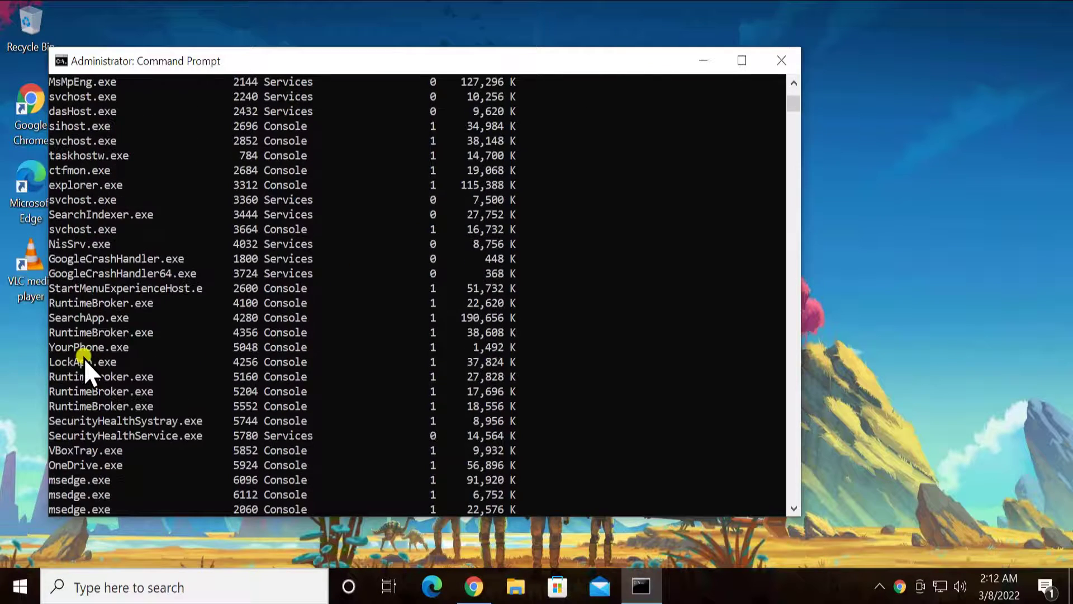
scroll(84, 358, "up", 3)
scroll(84, 359, "up", 2)
scroll(83, 340, "up", 2)
scroll(83, 330, "up", 4)
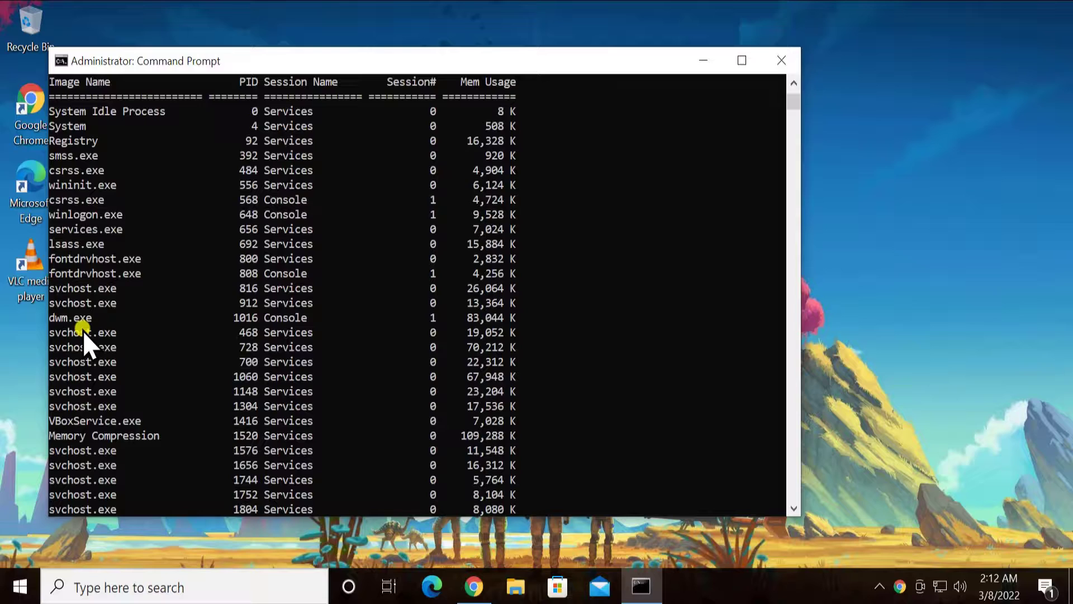
scroll(83, 330, "up", 2)
scroll(102, 311, "down", 2)
scroll(104, 318, "down", 2)
scroll(103, 318, "down", 2)
scroll(103, 315, "down", 2)
scroll(103, 316, "down", 1)
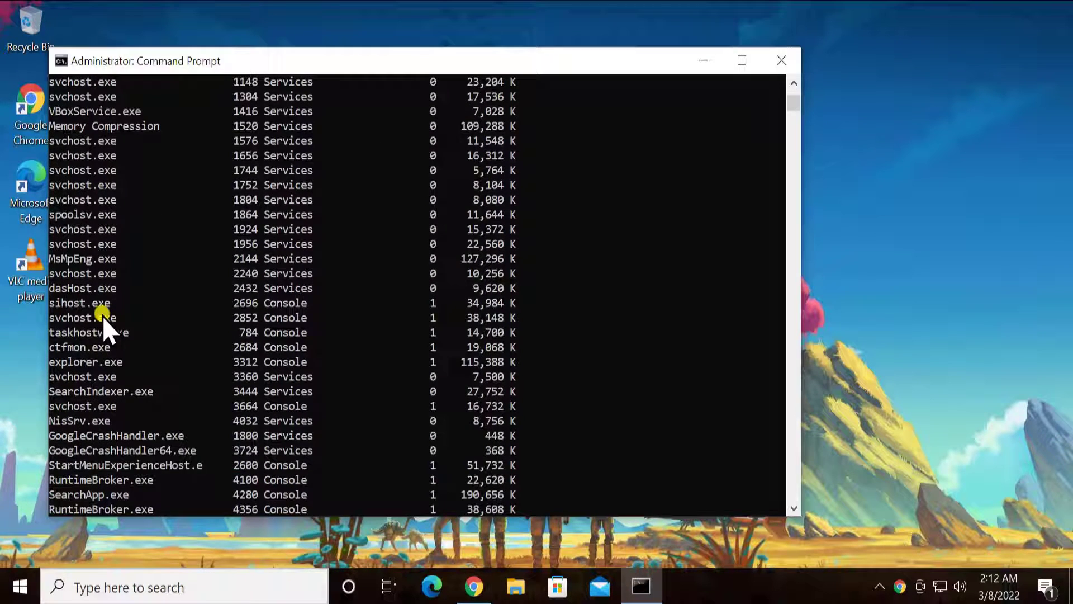
scroll(102, 316, "down", 1)
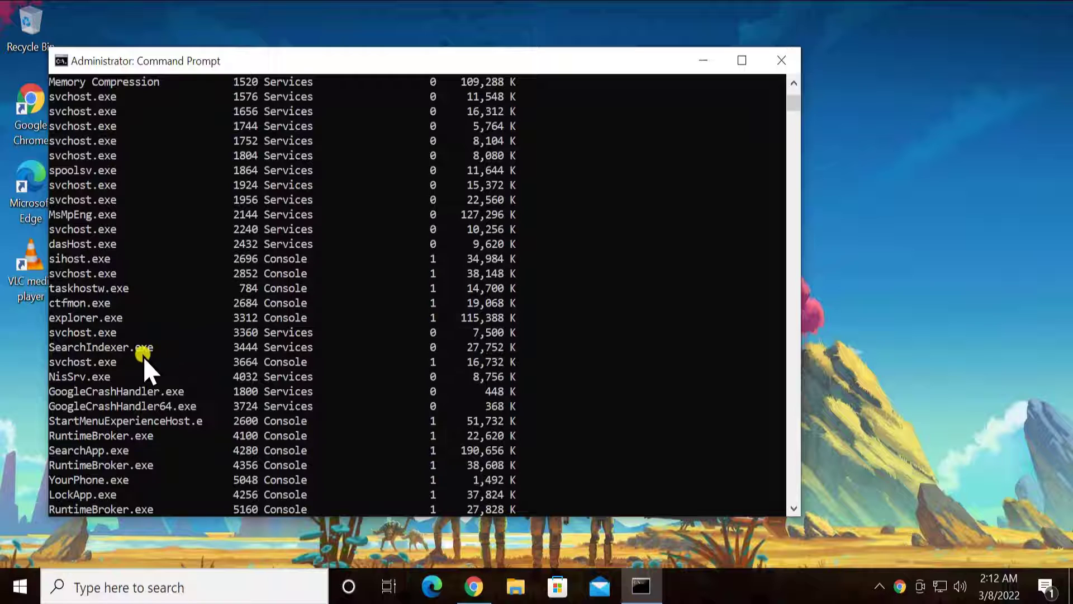
scroll(144, 353, "down", 1)
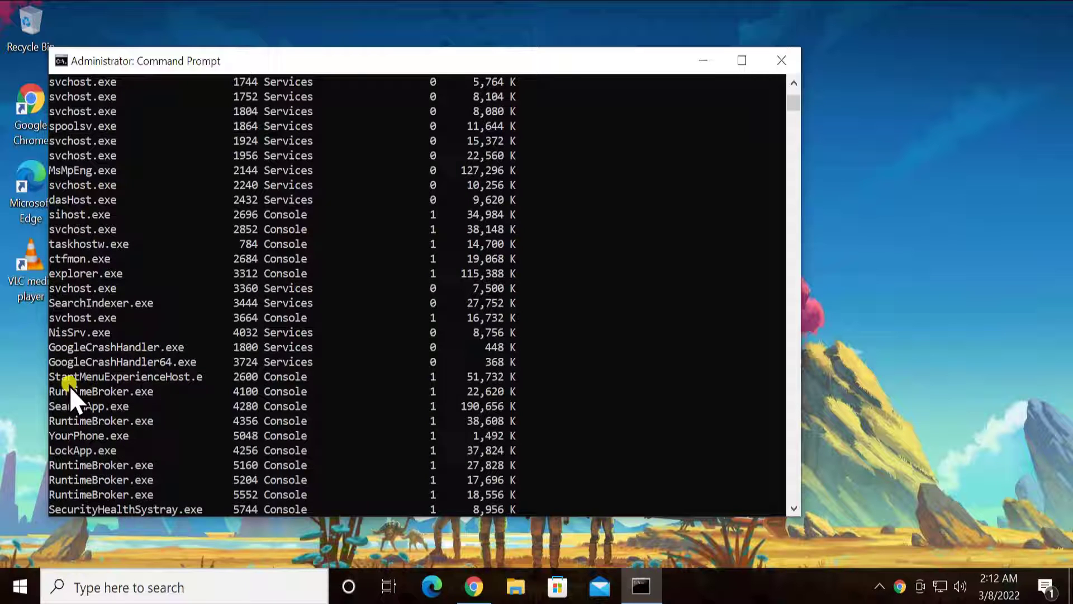
scroll(193, 380, "down", 2)
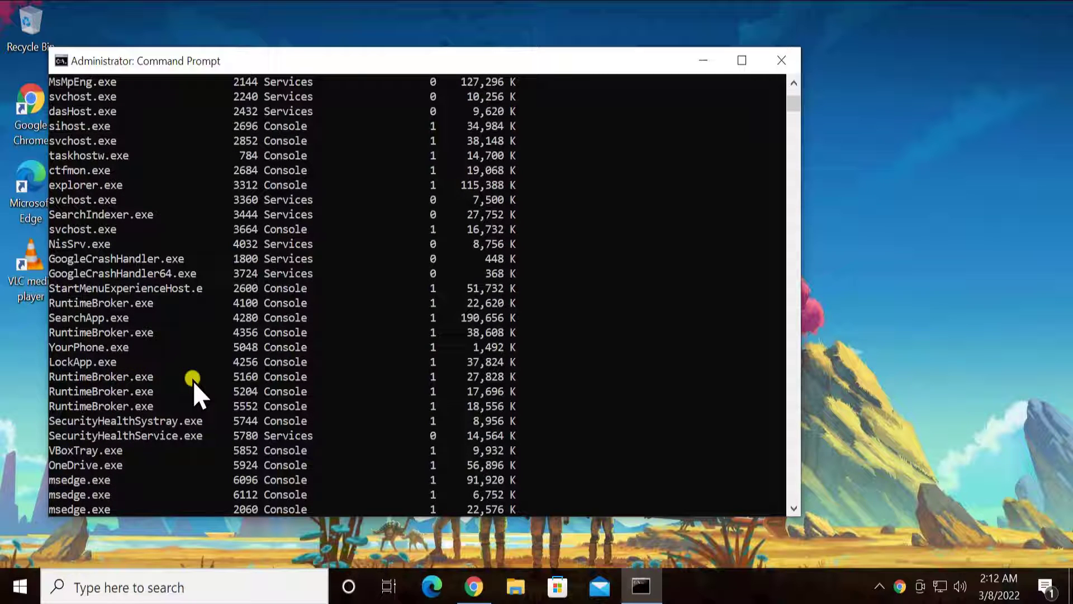
scroll(193, 381, "down", 1)
scroll(193, 381, "down", 2)
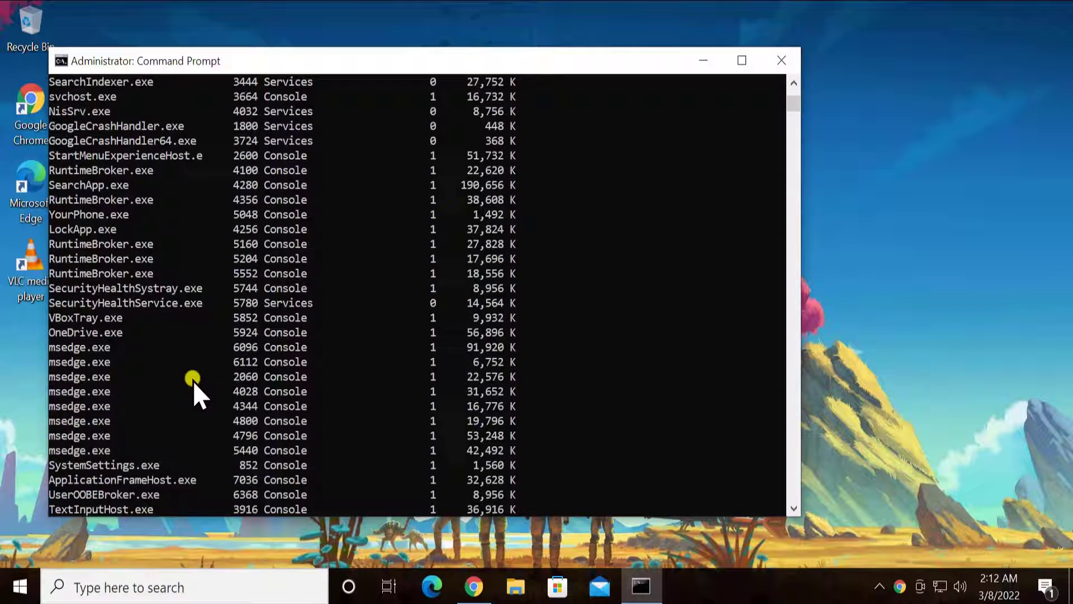
scroll(193, 381, "down", 1)
scroll(193, 381, "down", 1)
scroll(194, 380, "down", 1)
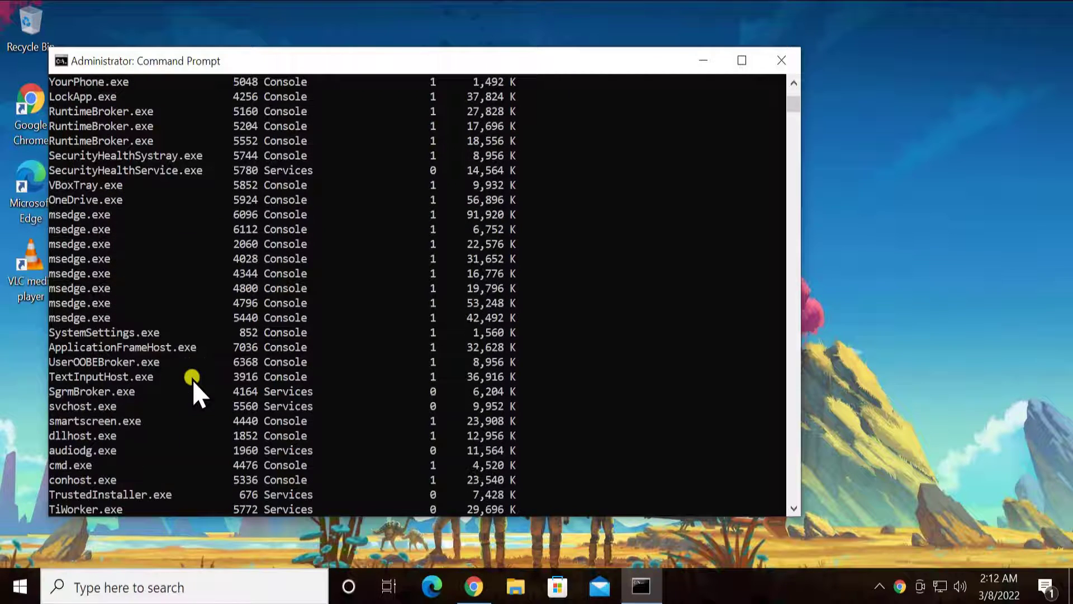
scroll(192, 380, "down", 4)
scroll(184, 372, "down", 1)
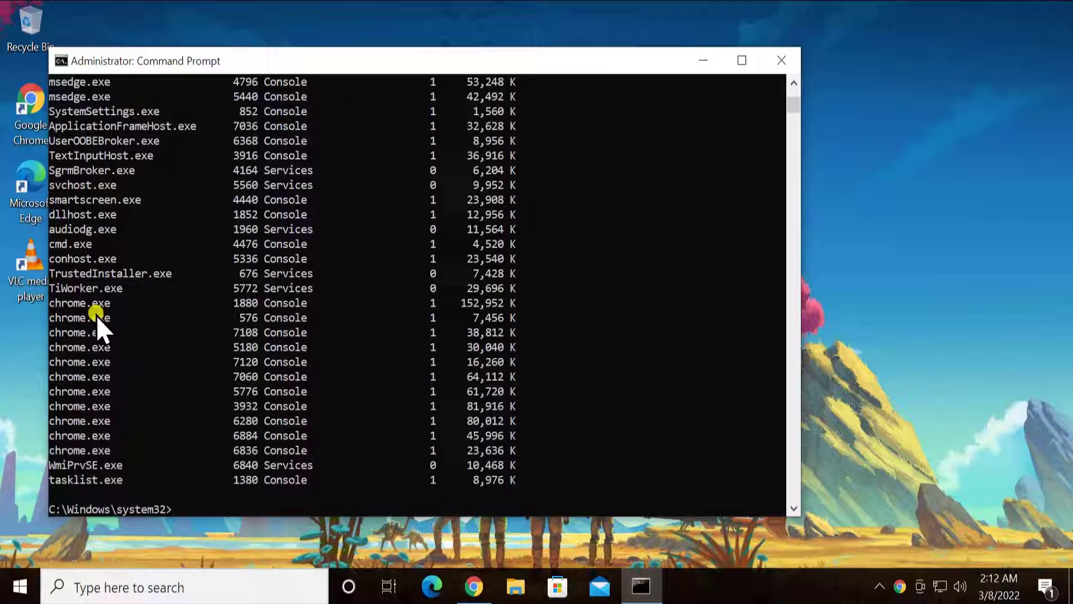
scroll(230, 397, "down", 1)
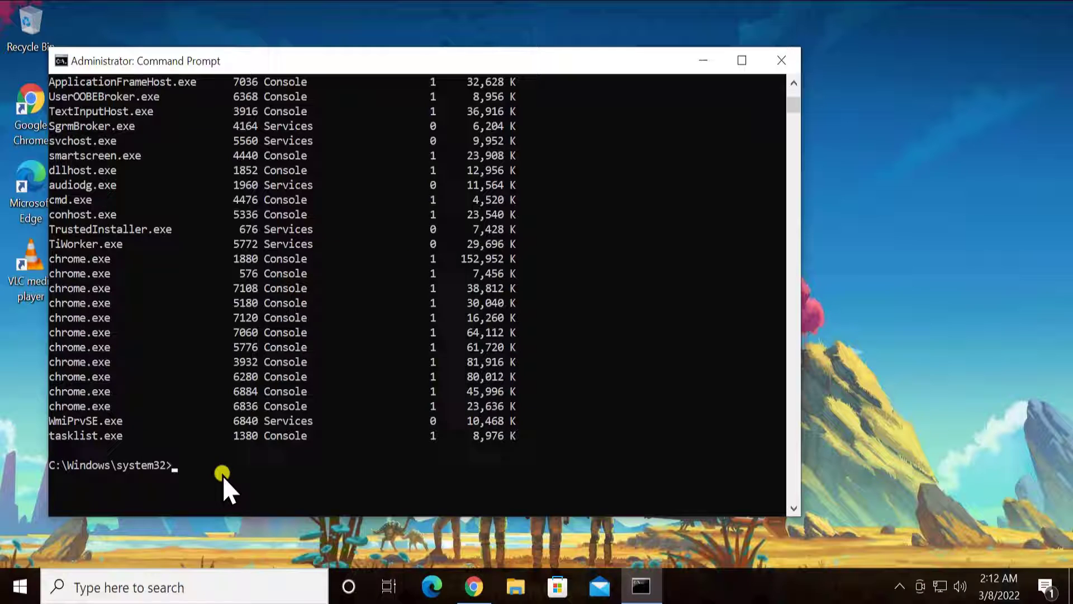
type("tas")
type("kkill")
type(" /IM c")
type("hrome.exe")
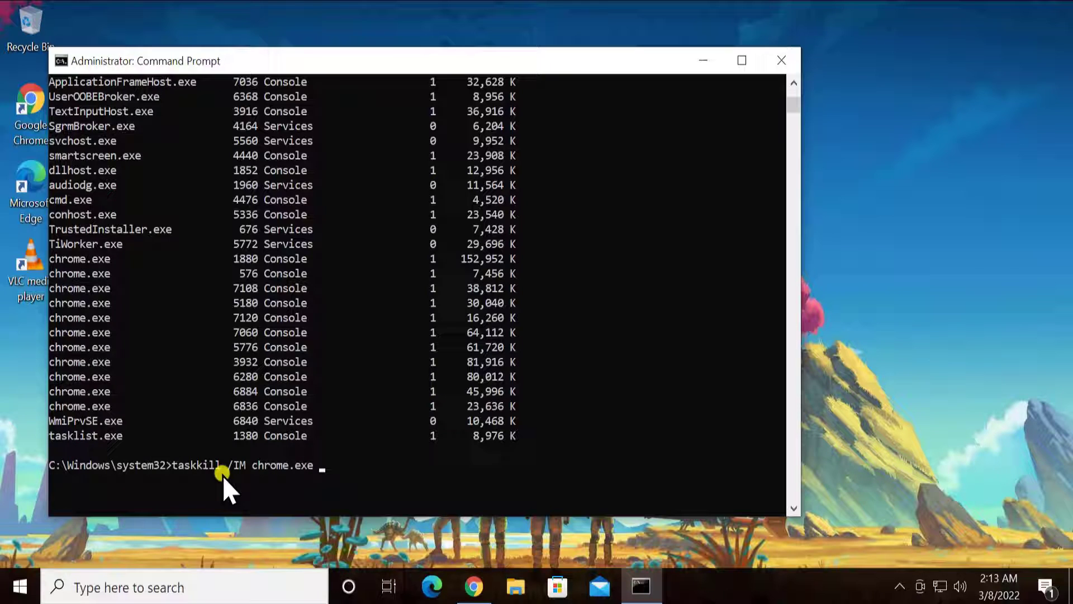
type(" /f")
left_click_drag(235, 261, 306, 261)
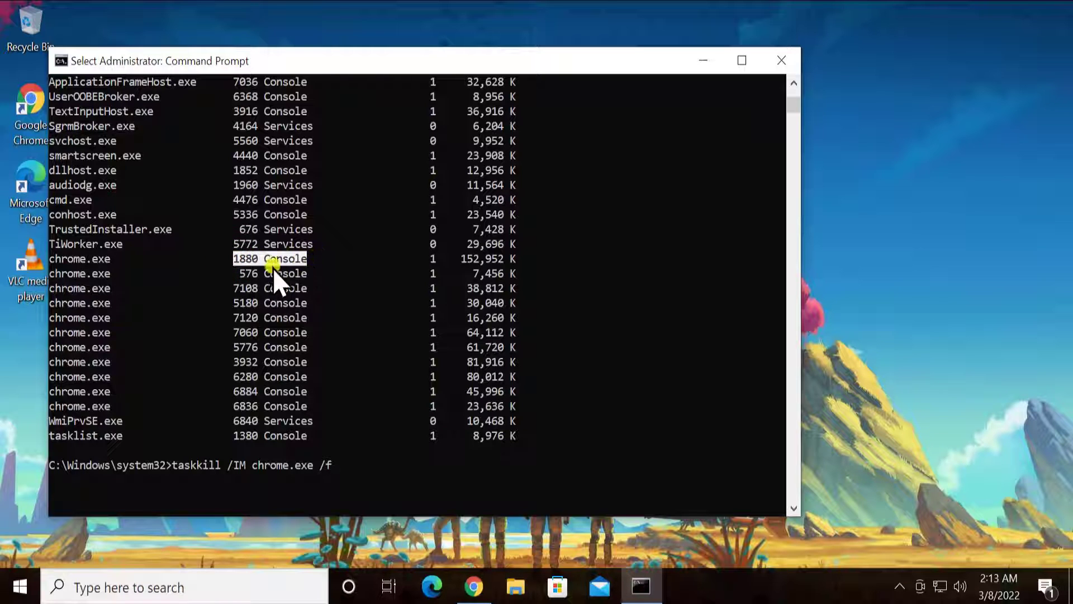
left_click(253, 261)
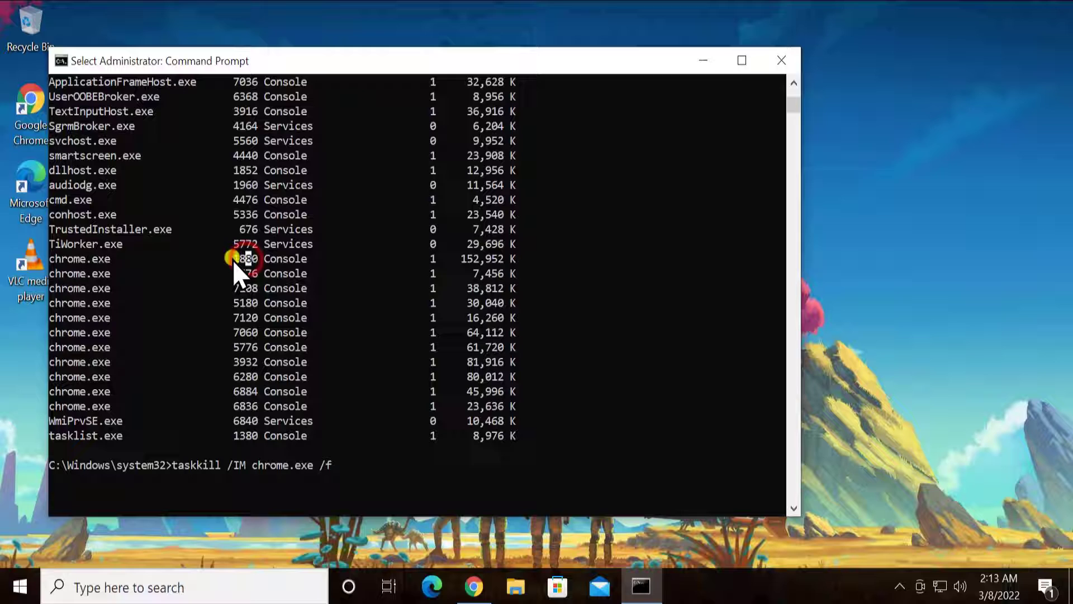
left_click_drag(232, 260, 255, 260)
left_click(238, 465)
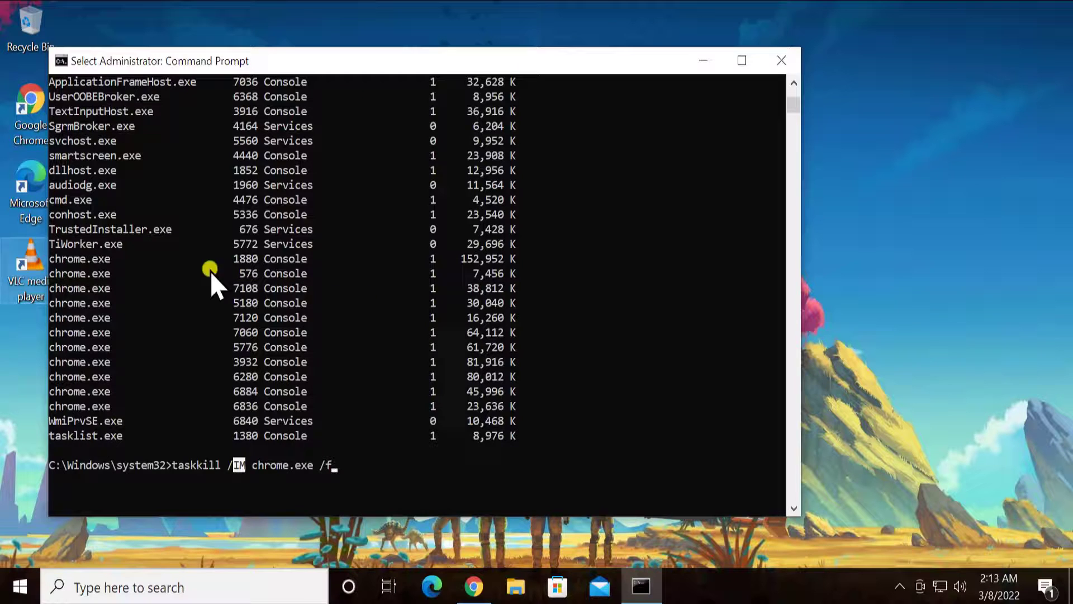
left_click(351, 463)
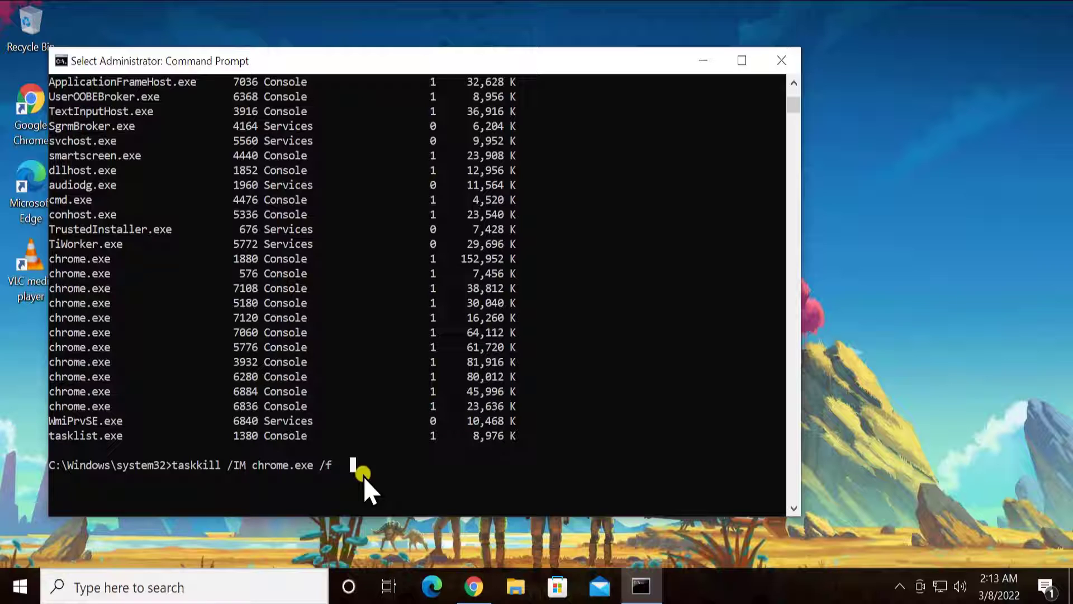
key("Escape")
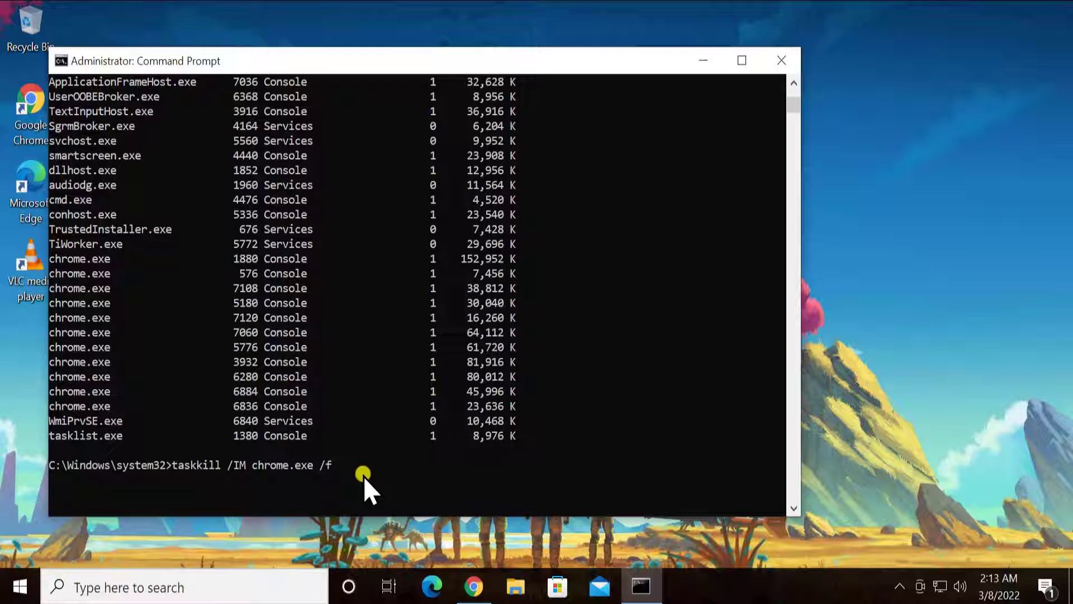
- Run taskkill /IM chrome.exe /f and highlight the SUCCESS termination lines for all eleven processes
left_click(338, 465)
key("Escape")
left_click(368, 467)
key("Return")
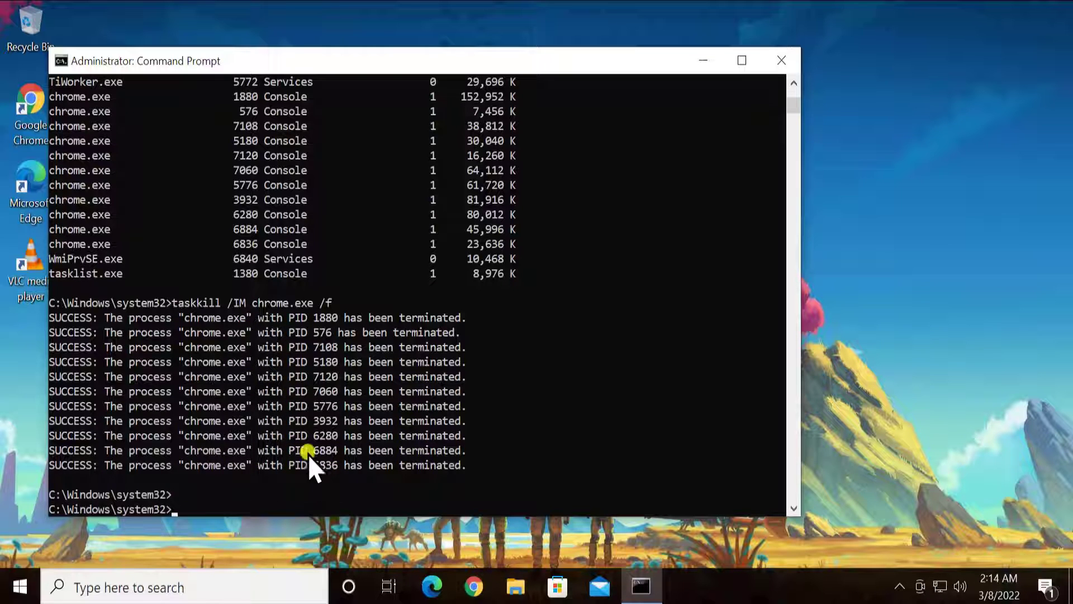
left_click_drag(396, 333, 458, 332)
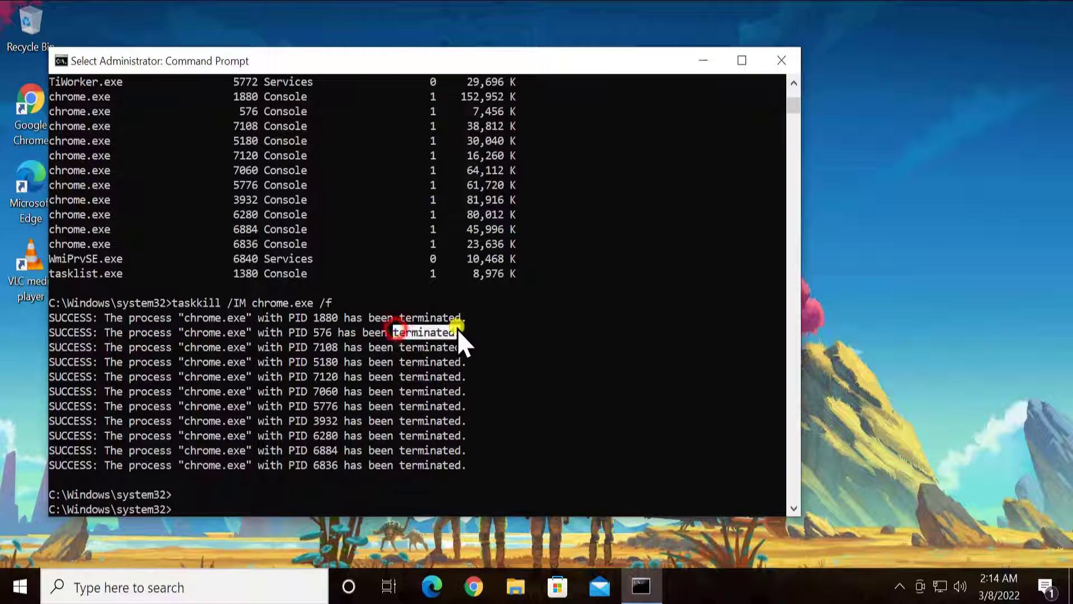
left_click(425, 435)
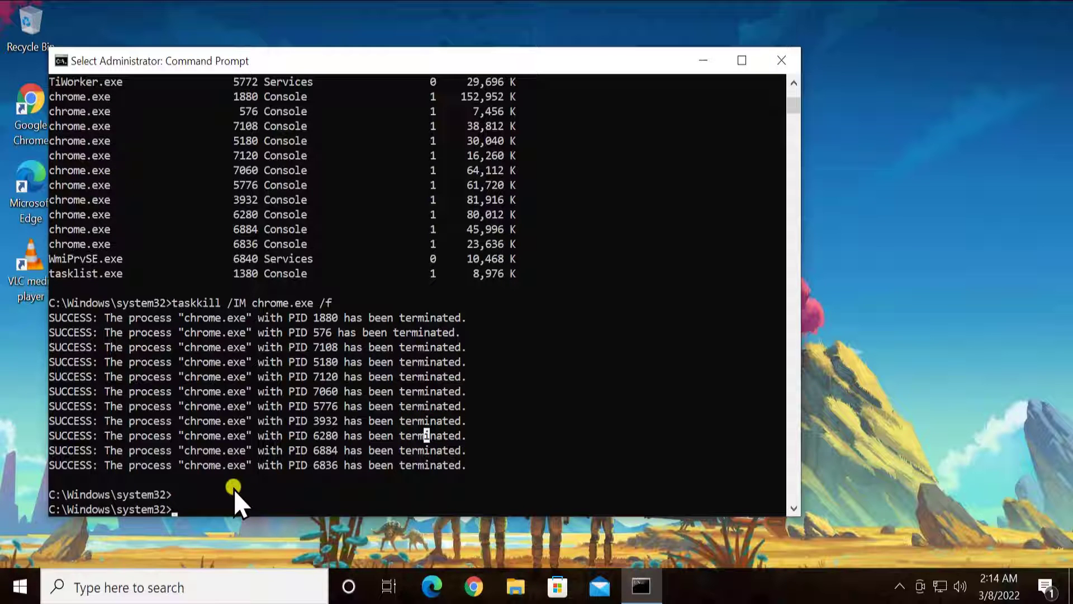